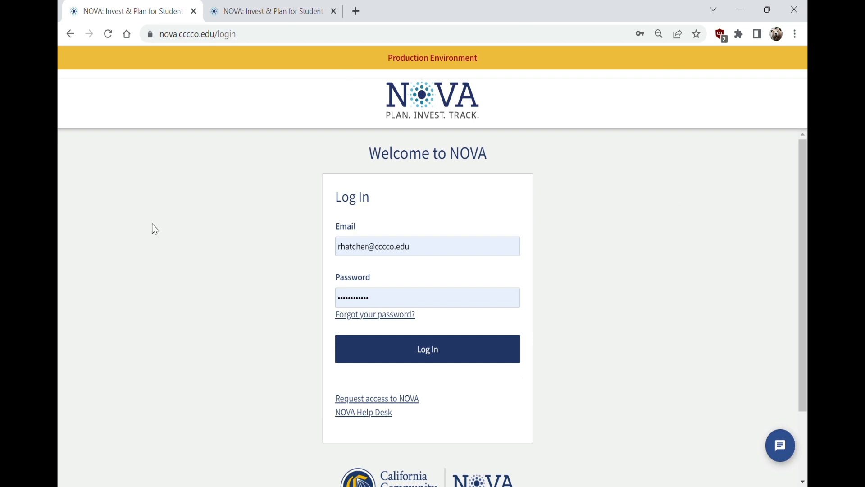
Log in to the production NOVA site, then log out again
click(461, 354)
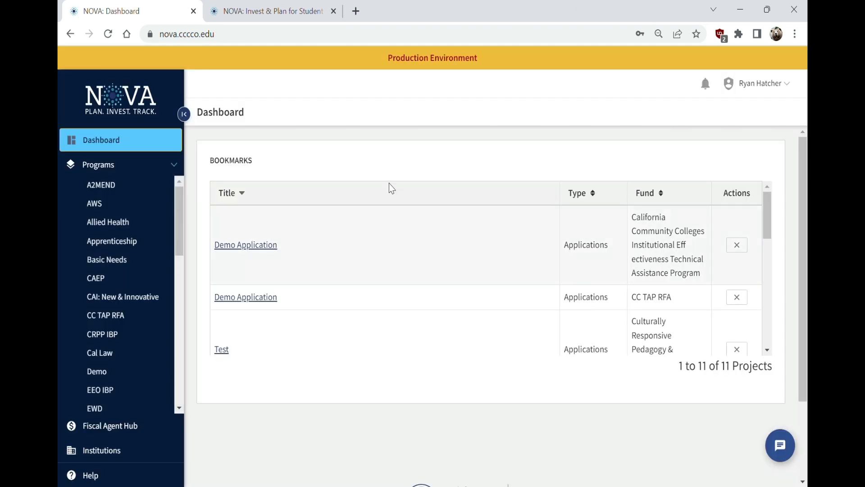
drag(180, 209, 168, 190)
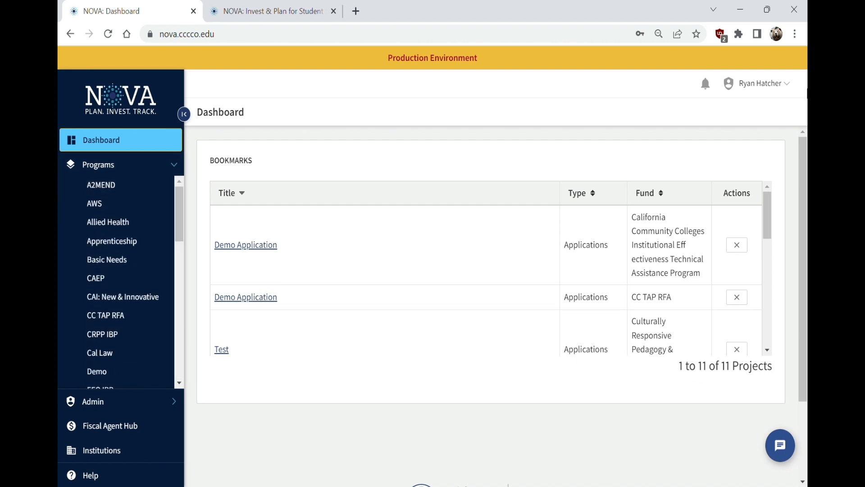
click(761, 84)
click(755, 128)
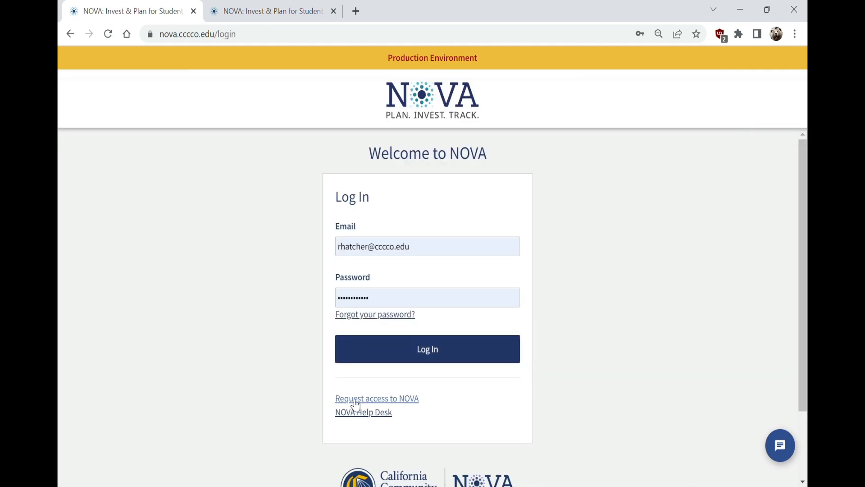
Begin a NOVA access request for Cabrillo CCD - District covering the Equal Employment Opportunity program
click(390, 401)
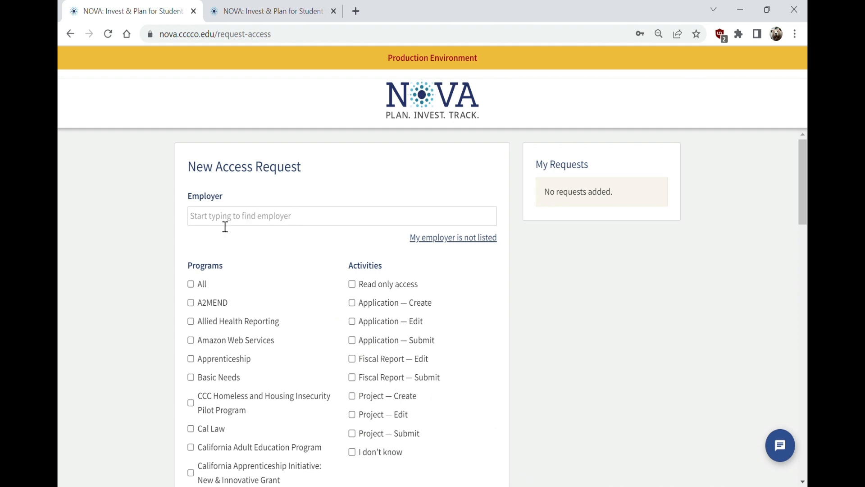
click(245, 224)
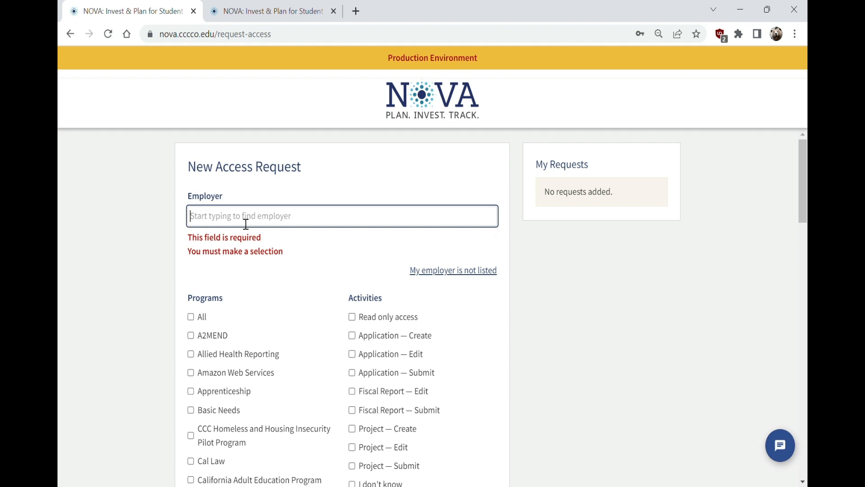
text(cabril)
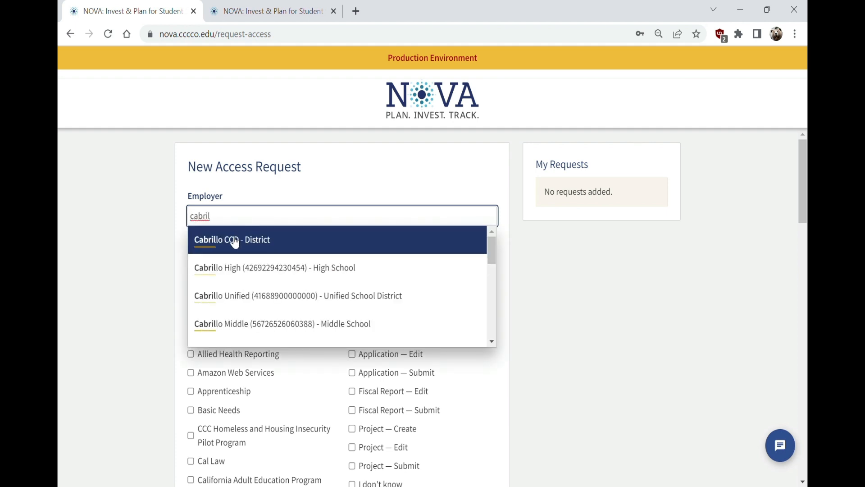
click(234, 239)
scroll(131, 357, down, 7)
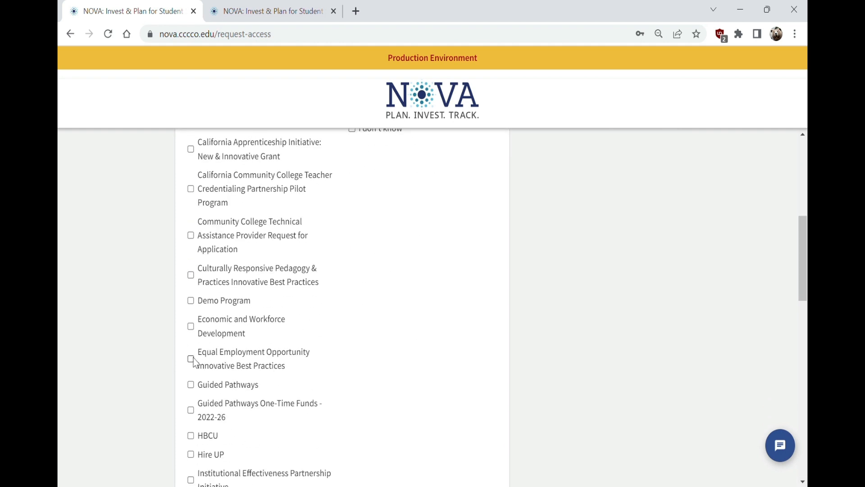
click(190, 358)
scroll(363, 364, up, 7)
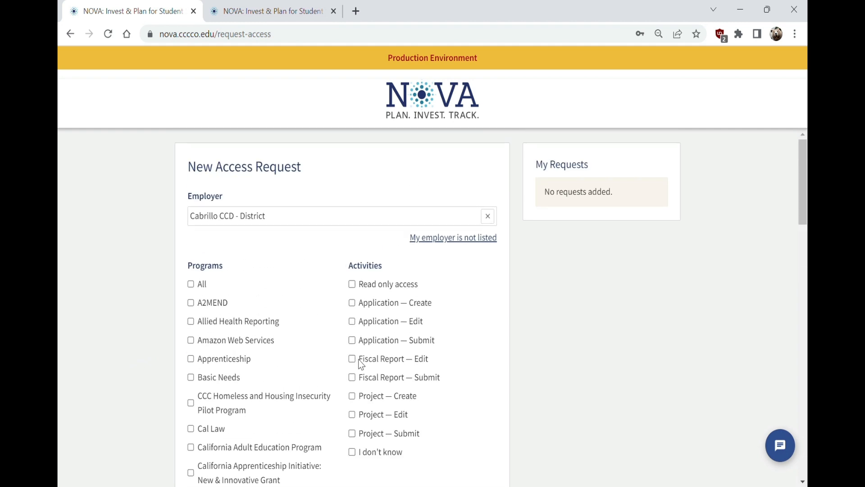
scroll(363, 437, down, 8)
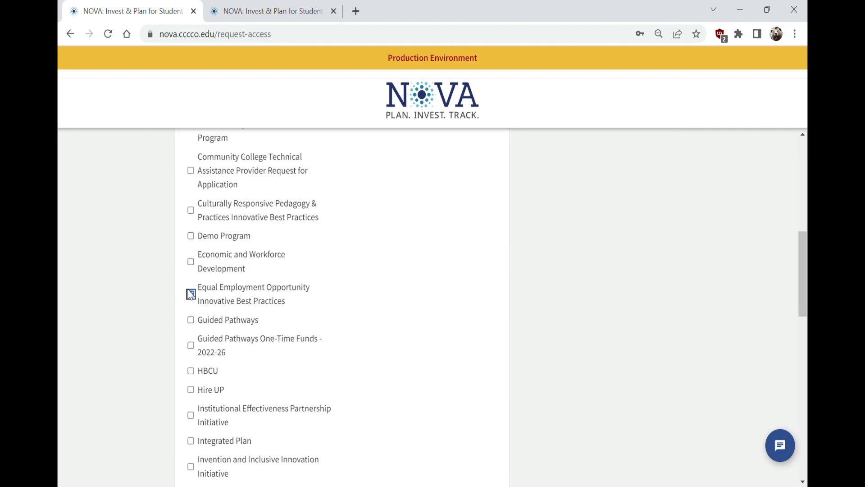
click(190, 294)
scroll(320, 292, up, 9)
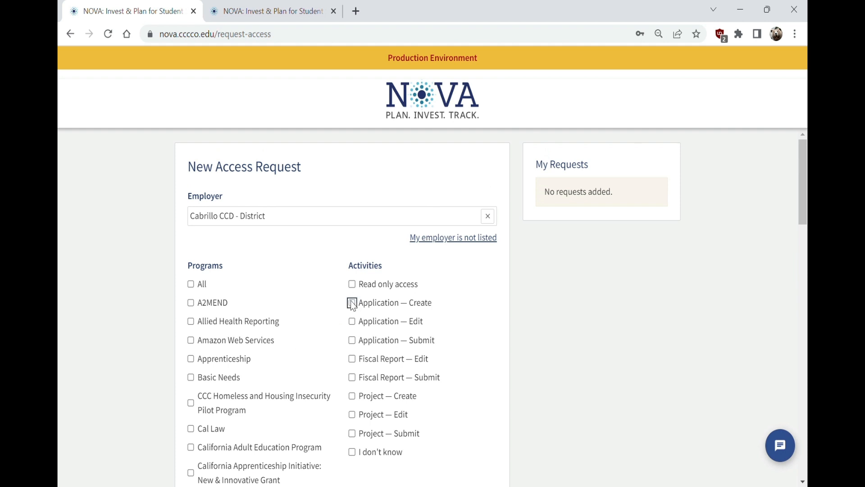
Request application create, edit and submit permissions and add the request
click(353, 303)
click(352, 321)
click(351, 340)
scroll(449, 371, down, 18)
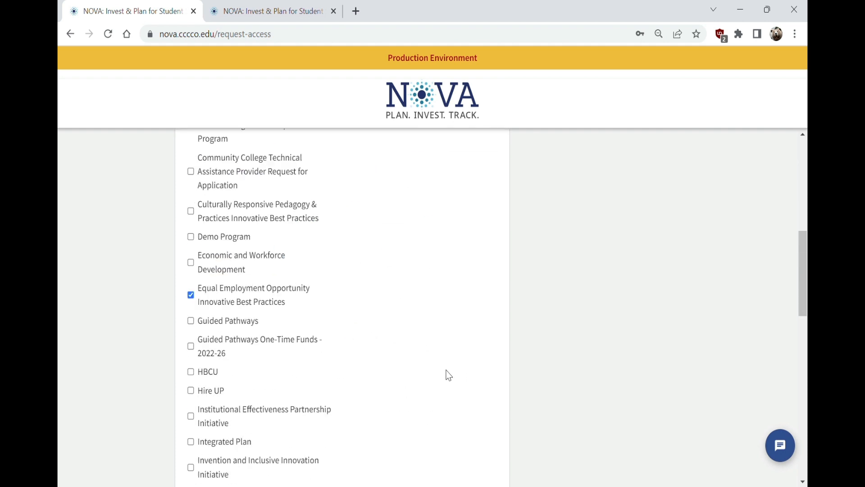
scroll(454, 456, up, 1)
scroll(473, 410, down, 5)
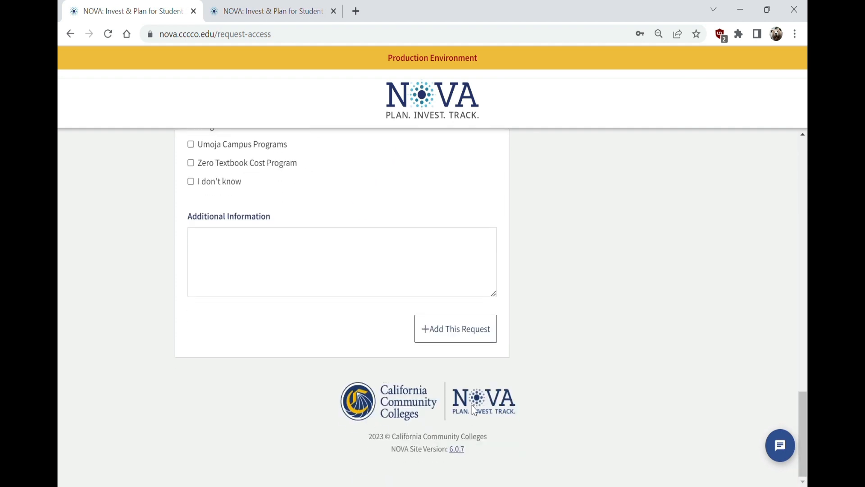
click(457, 332)
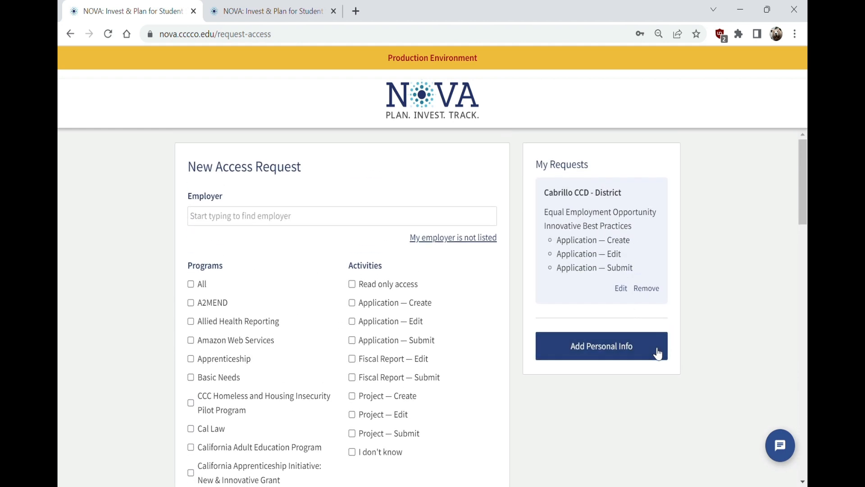
Start the personal info form at the first name field, then go to the browser address bar
click(657, 354)
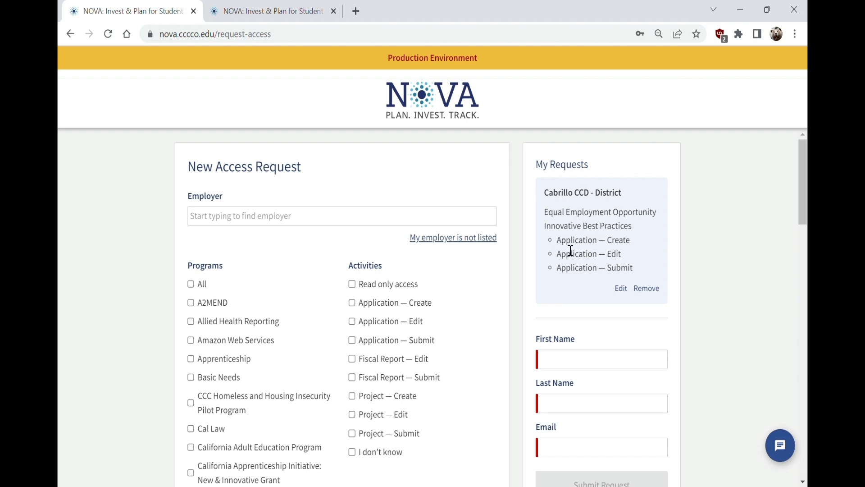
click(586, 367)
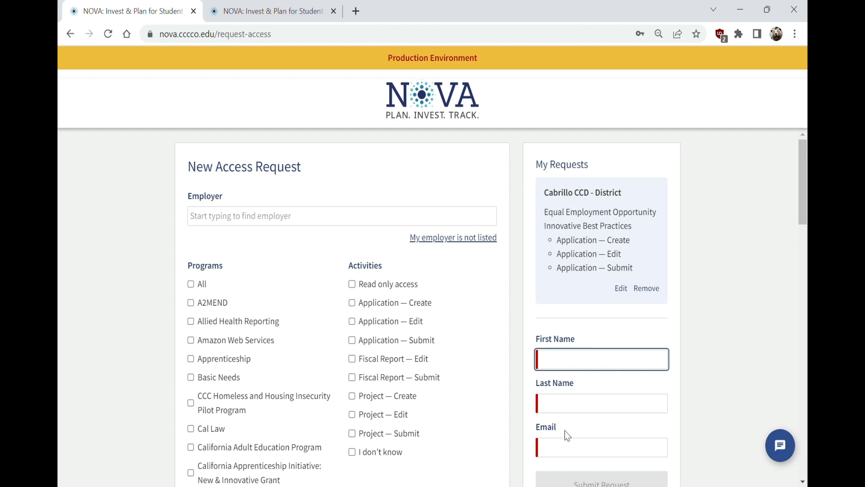
scroll(578, 458, down, 3)
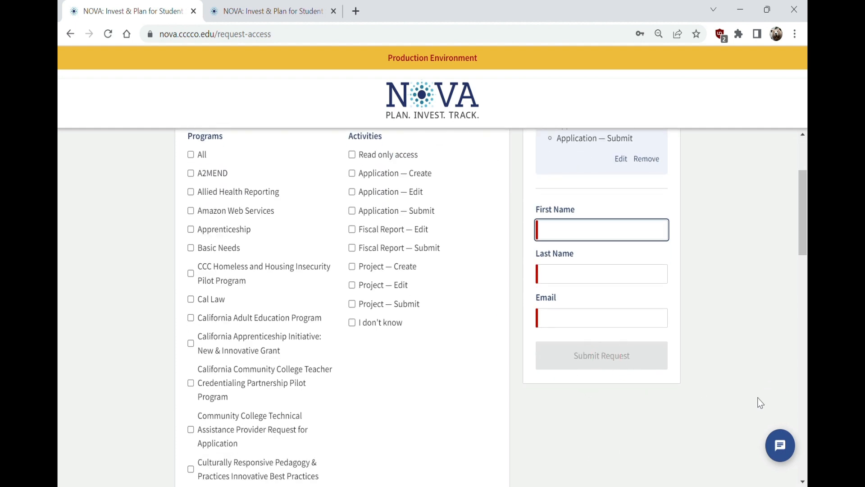
click(744, 325)
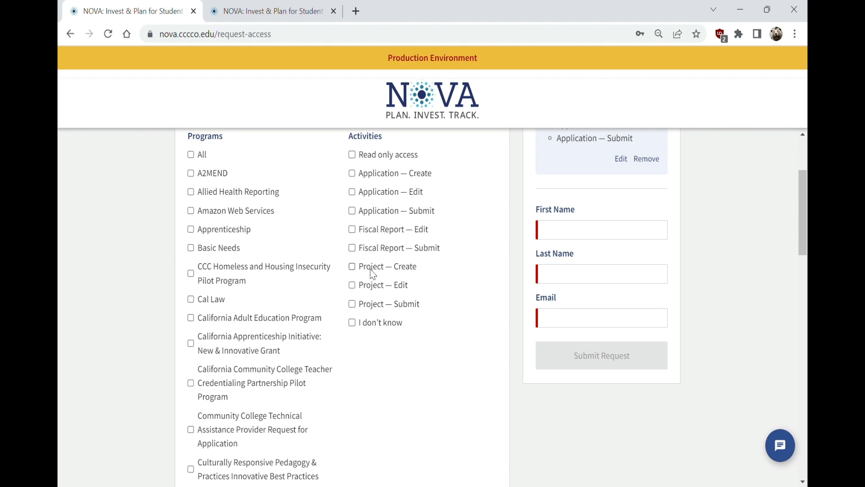
scroll(379, 261, up, 3)
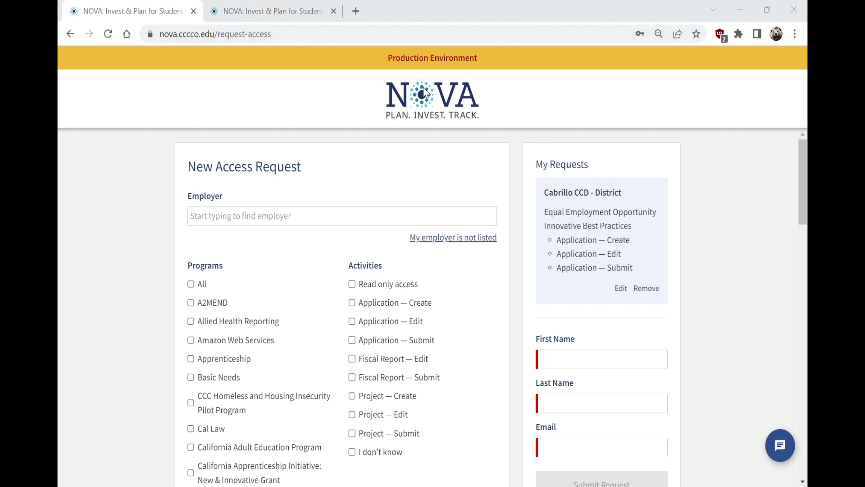
click(288, 41)
Go to nova.cccco.edu, log in to production, and highlight the Production Environment label
text(nova.cccco.edu)
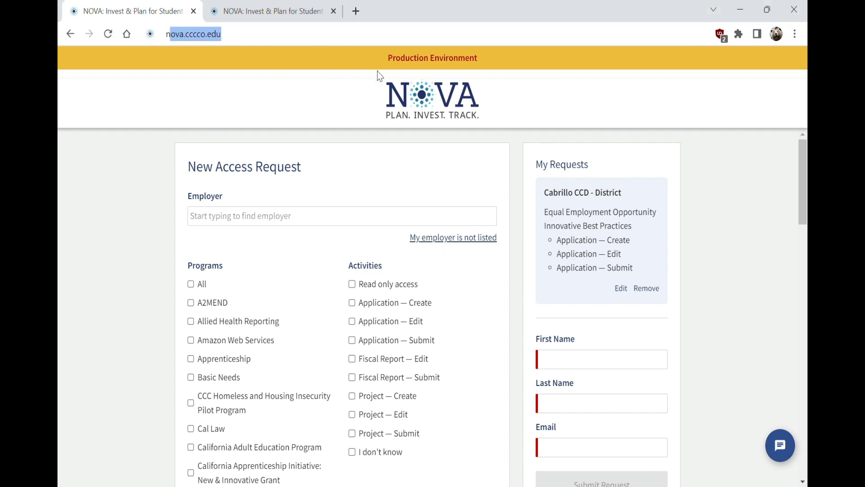
key(Return)
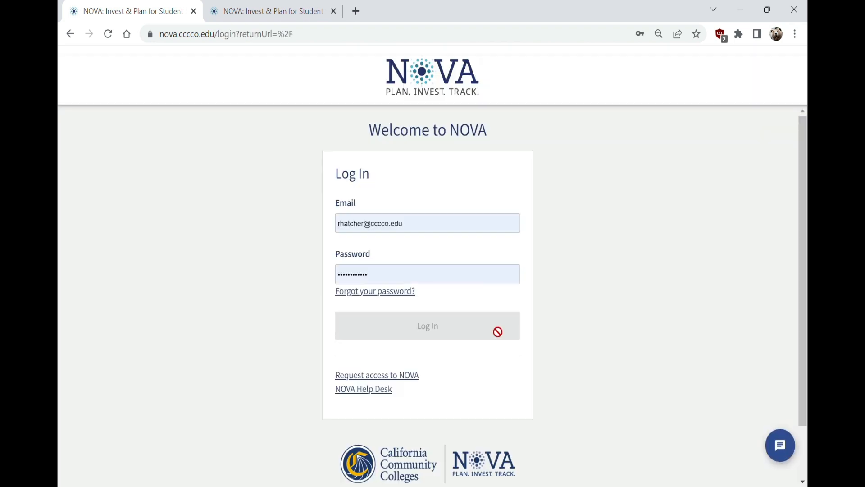
click(467, 328)
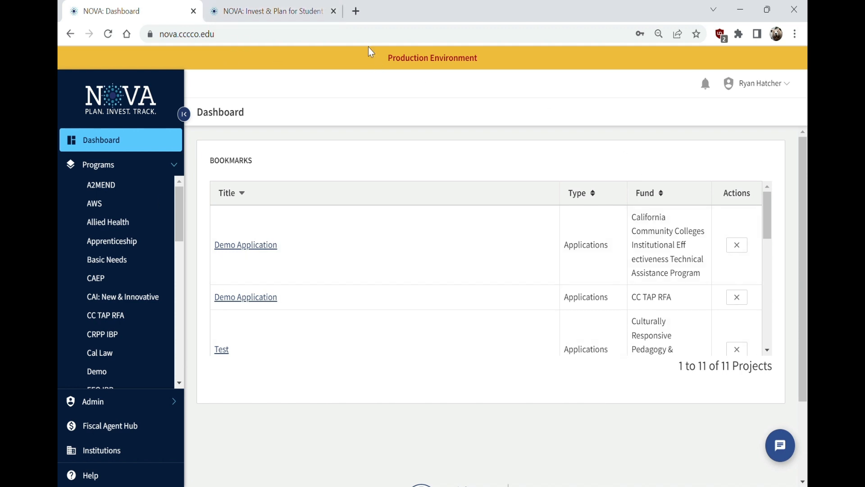
drag(382, 59, 504, 72)
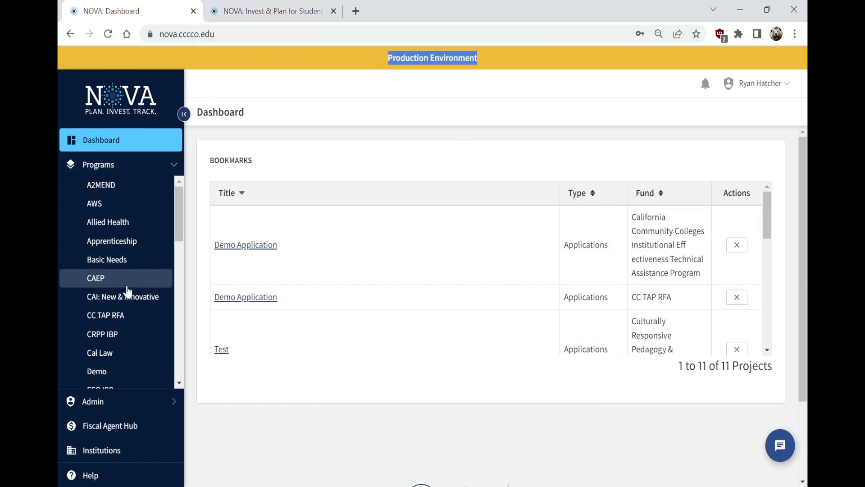
Log in to the NOVA sandbox instead and point out the sandbox web address
click(309, 7)
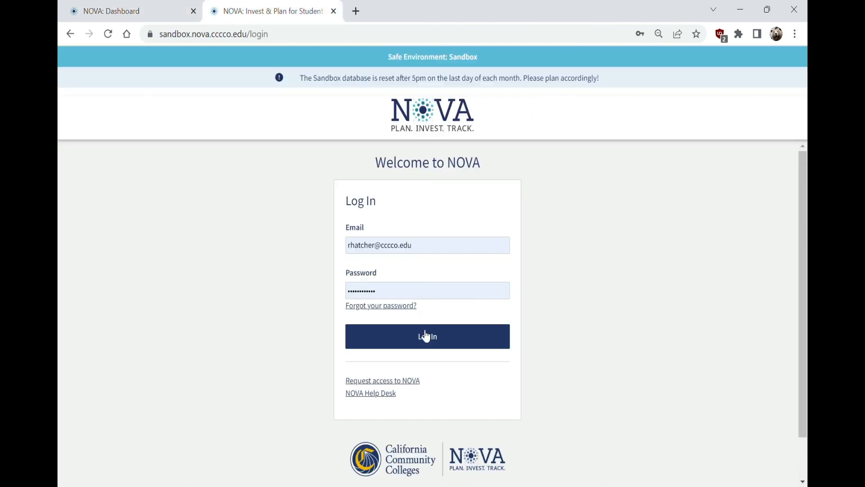
click(426, 336)
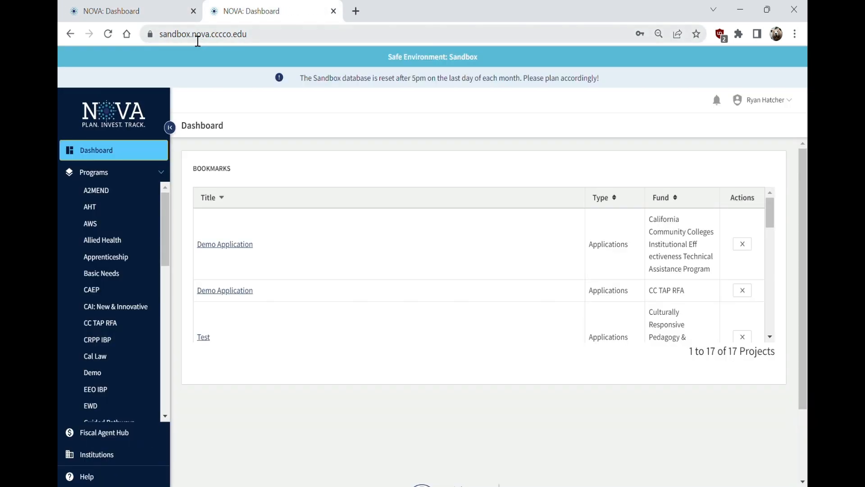
drag(196, 40, 162, 43)
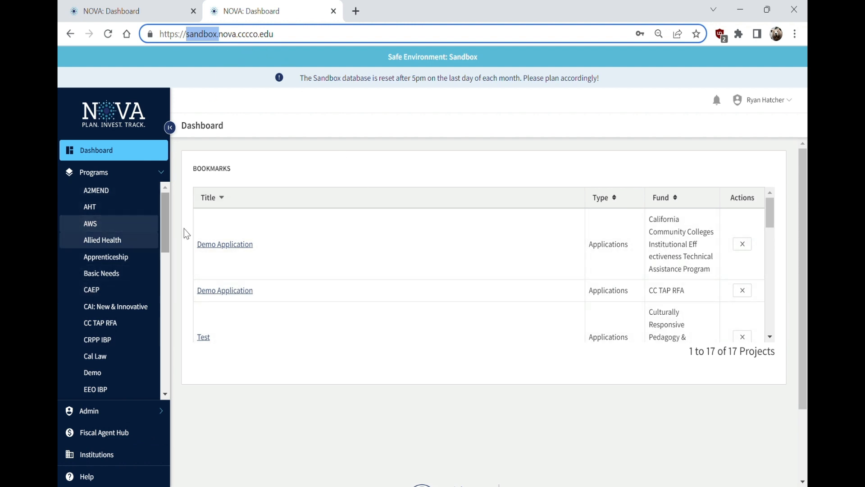
drag(167, 244, 168, 343)
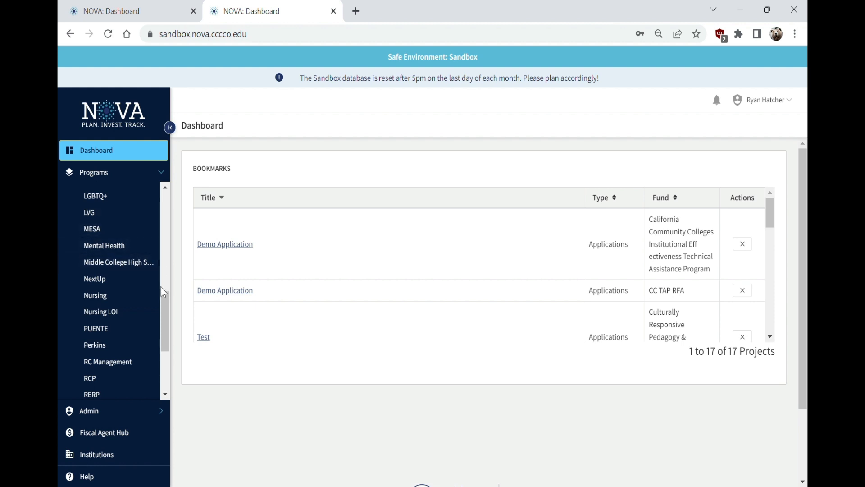
drag(165, 314, 175, 253)
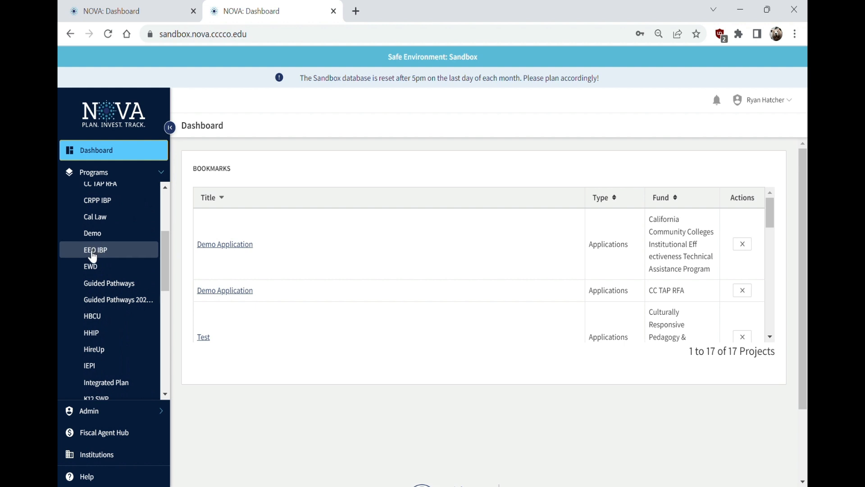
Open the EEO IBP program's Applications list and highlight the funds-open notice
click(92, 255)
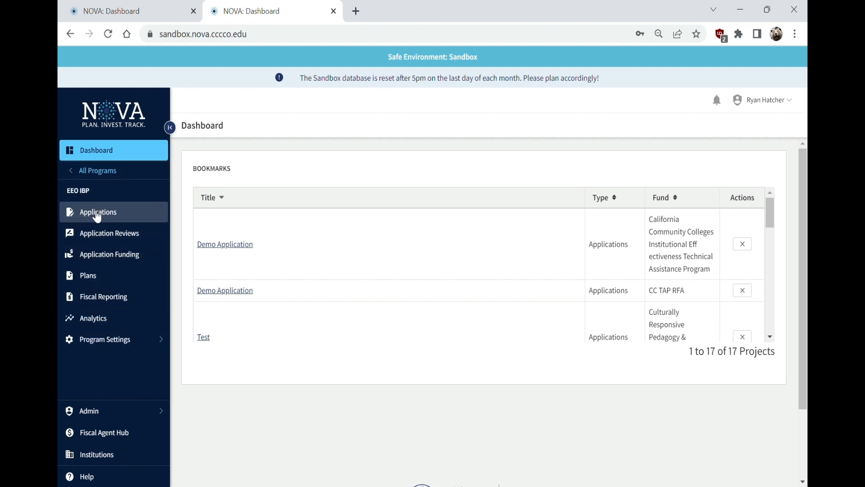
click(100, 214)
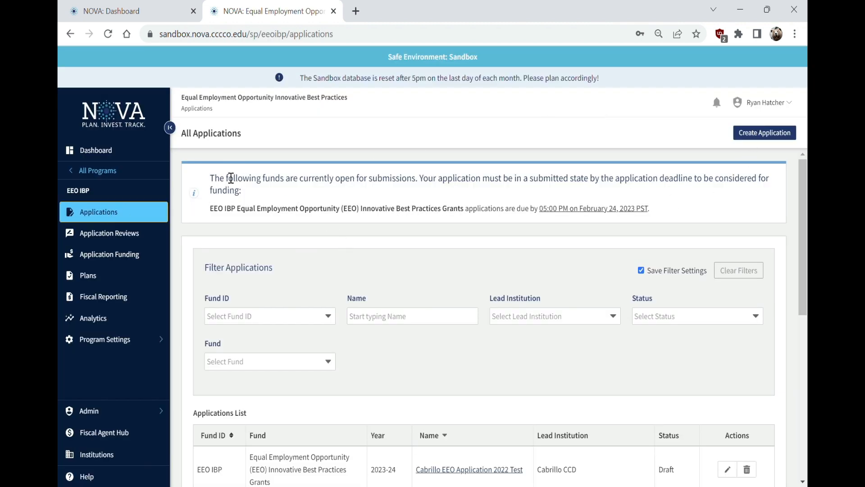
drag(231, 178, 498, 191)
click(498, 191)
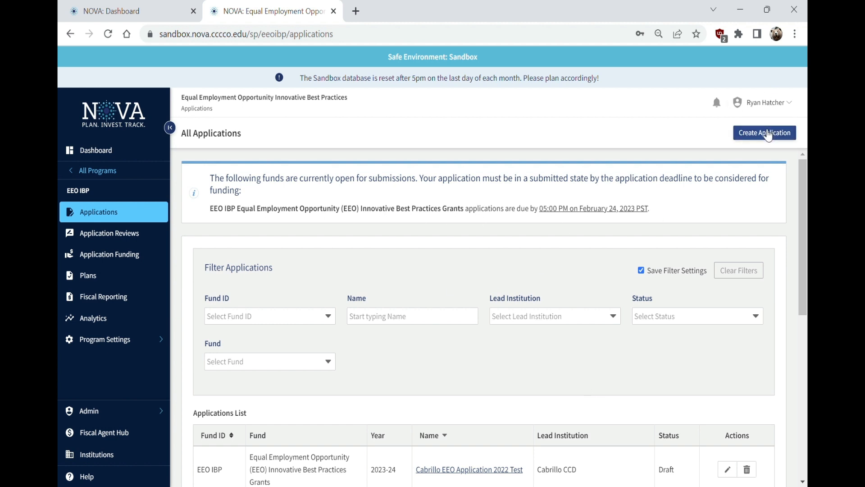
Create application 'Test' under the EEO IBP grants fund with Lassen CCD as lead institution
click(768, 138)
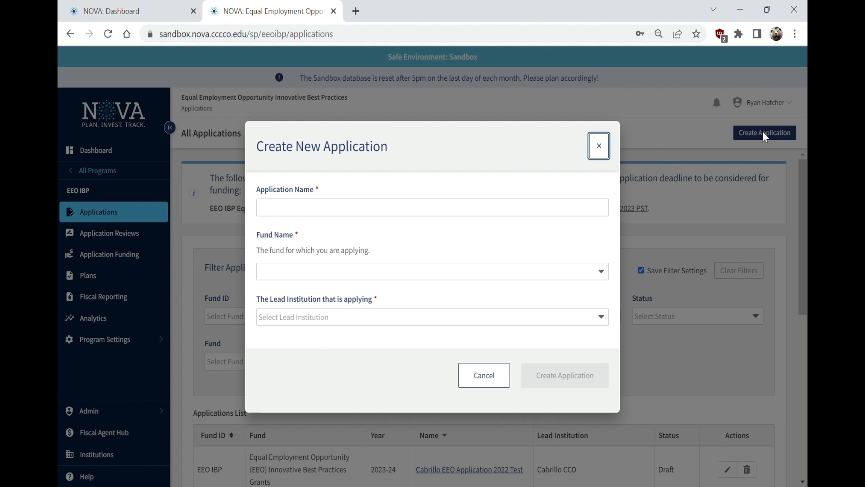
click(333, 215)
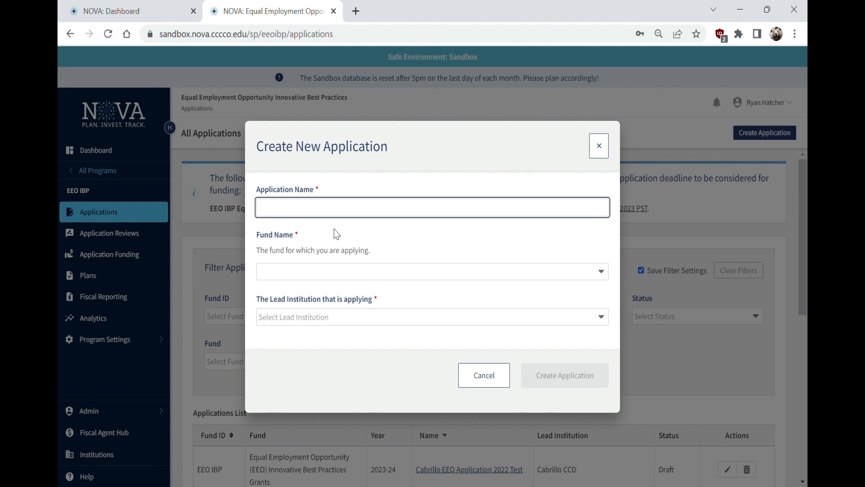
text(Test)
key(Tab)
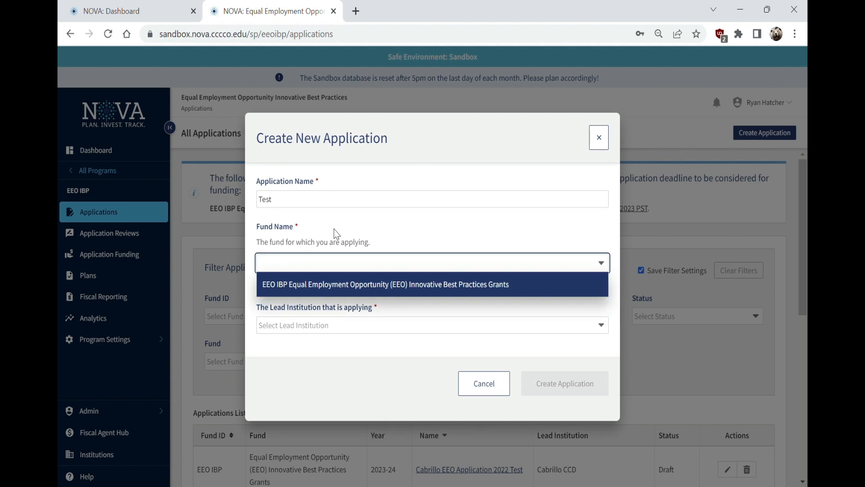
click(304, 290)
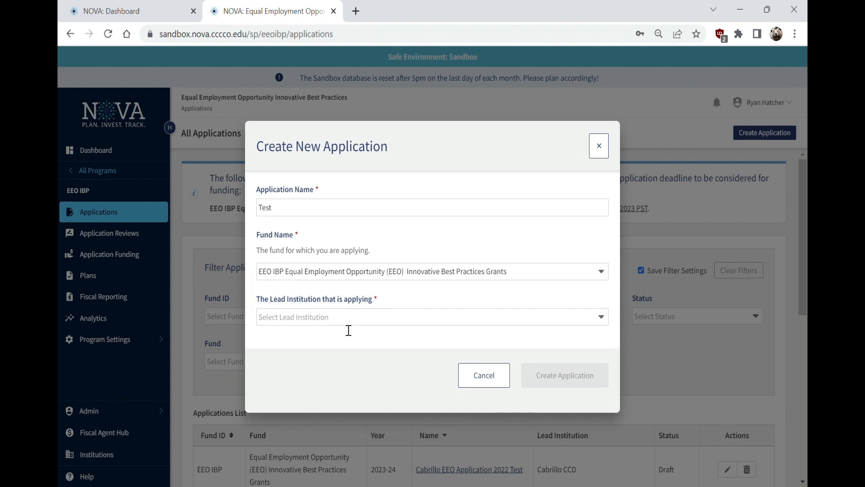
click(349, 319)
scroll(344, 336, down, 10)
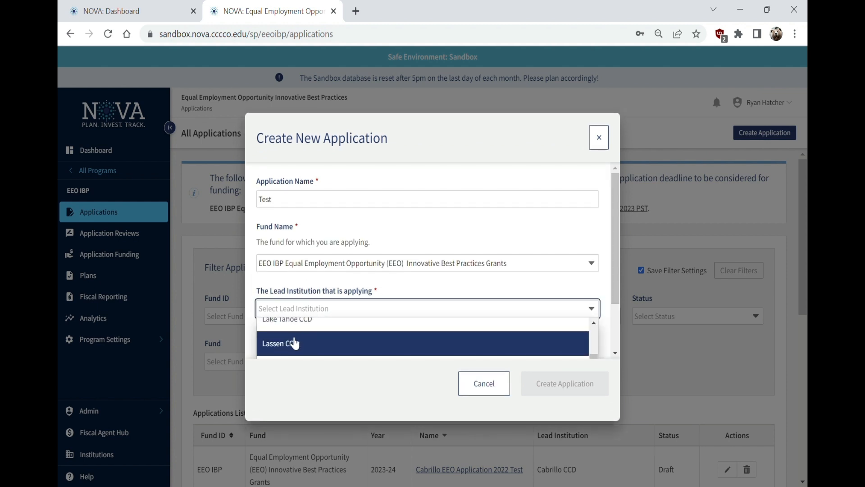
click(295, 343)
click(546, 379)
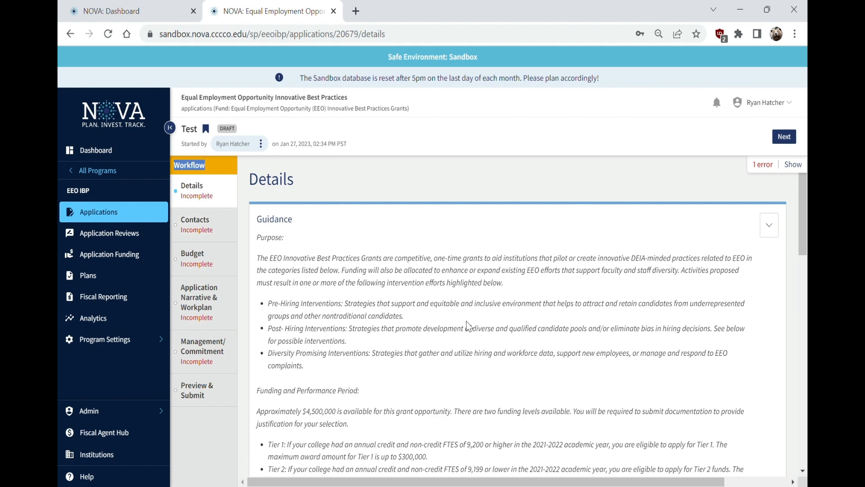
scroll(469, 325, down, 1)
scroll(519, 273, down, 2)
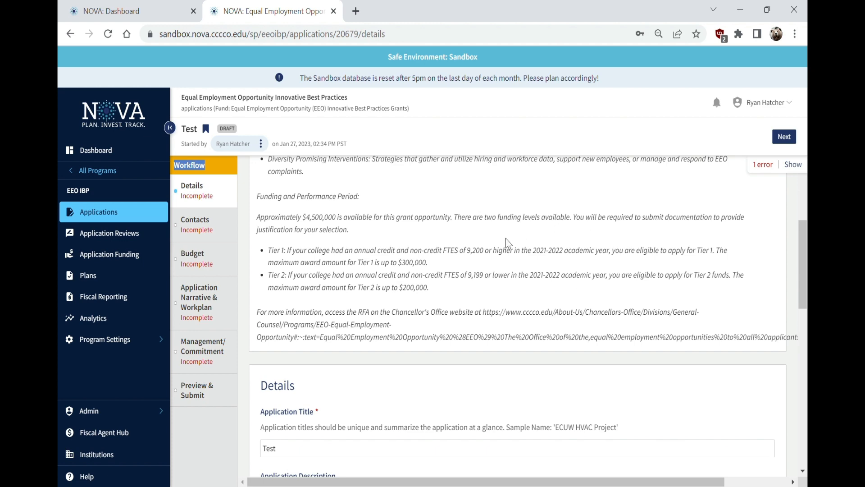
scroll(508, 243, up, 3)
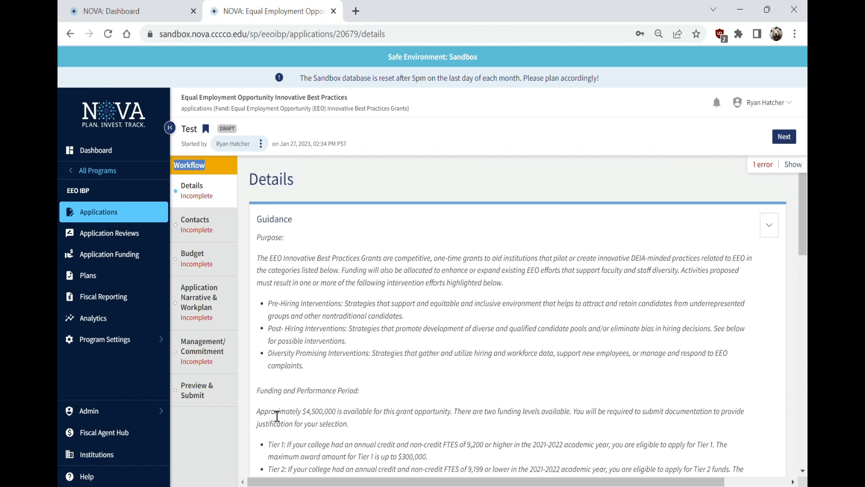
click(198, 258)
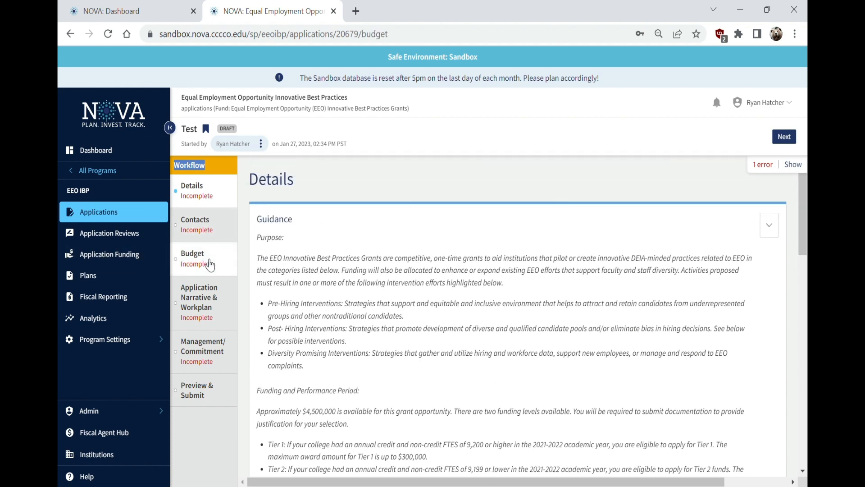
scroll(531, 363, down, 2)
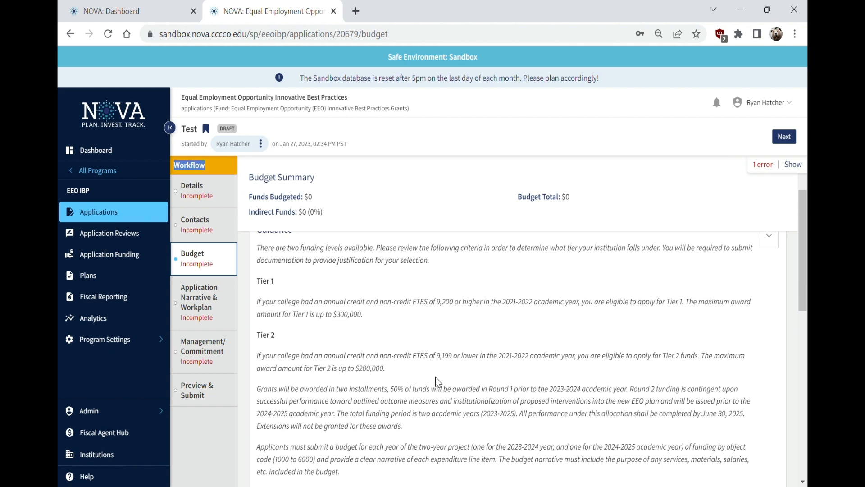
scroll(437, 380, down, 1)
scroll(406, 381, down, 1)
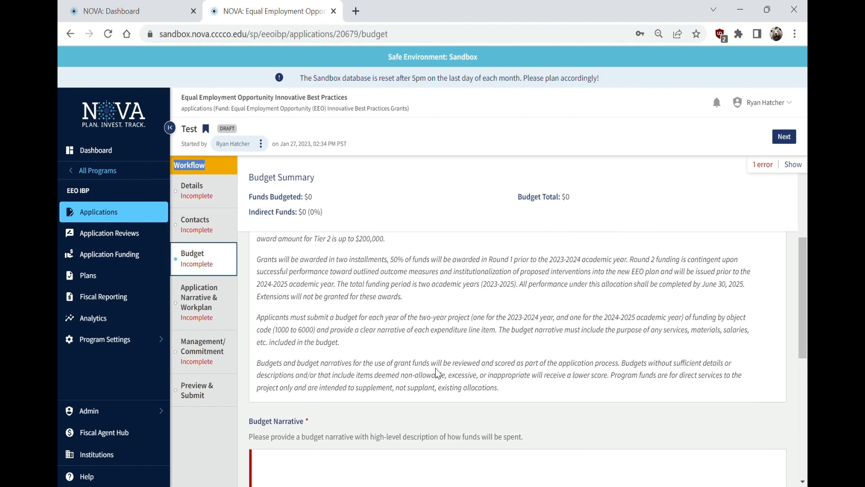
scroll(316, 226, up, 5)
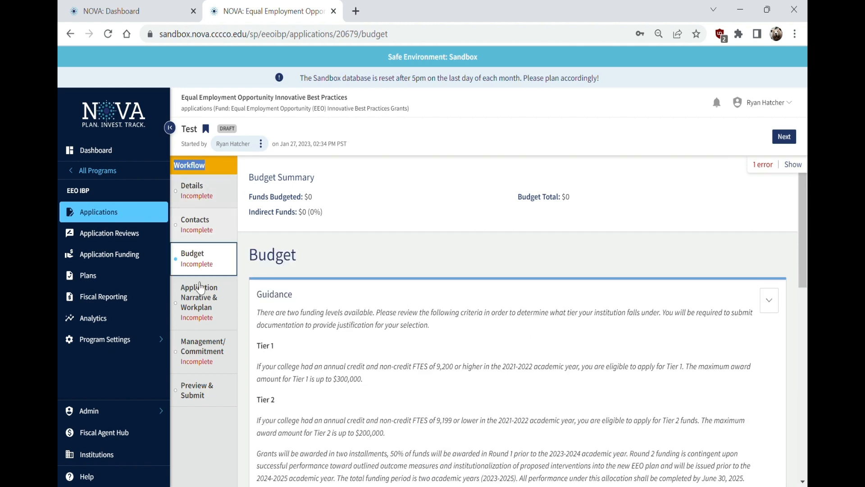
click(196, 288)
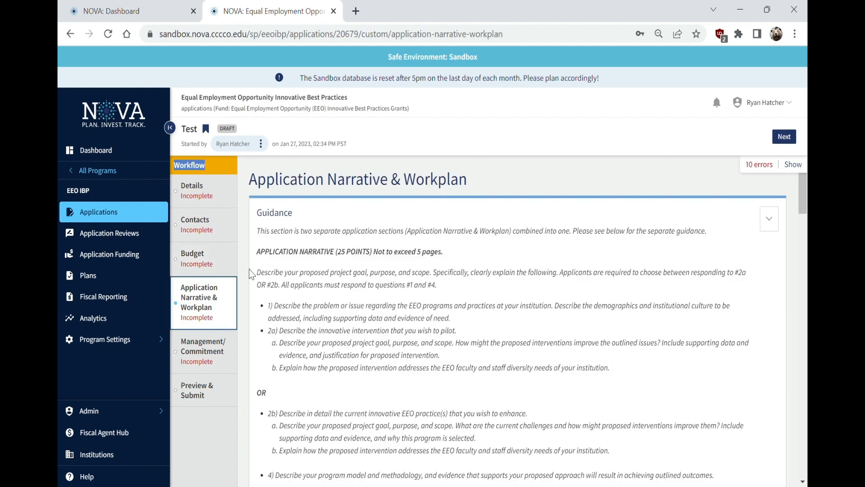
click(194, 189)
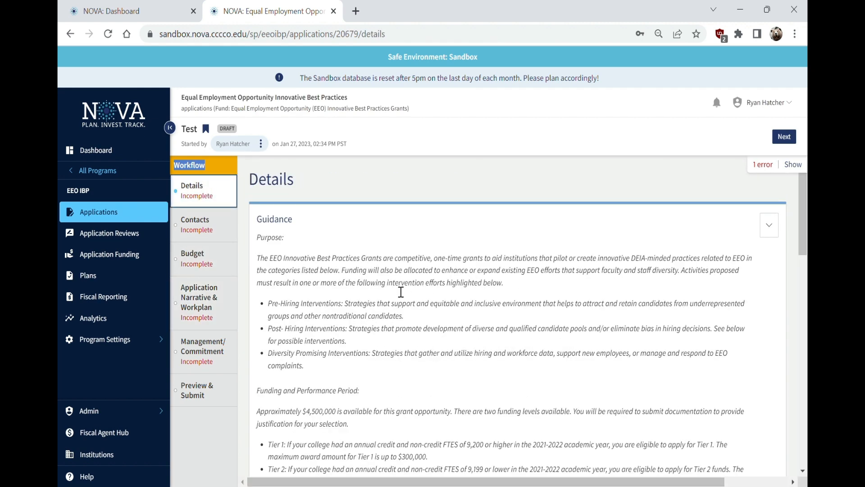
Tick the CCCCO EEO IBP RFA assurance, untick it to show it's required, then re-tick it
scroll(425, 309, down, 6)
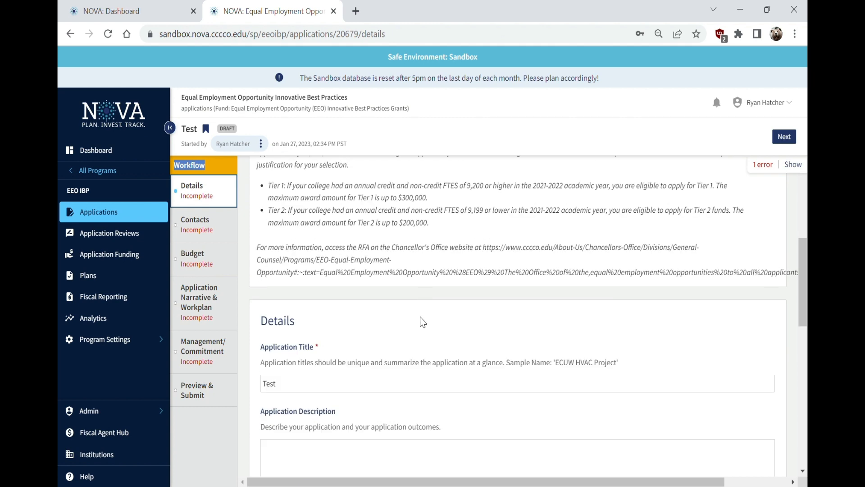
scroll(406, 338, down, 5)
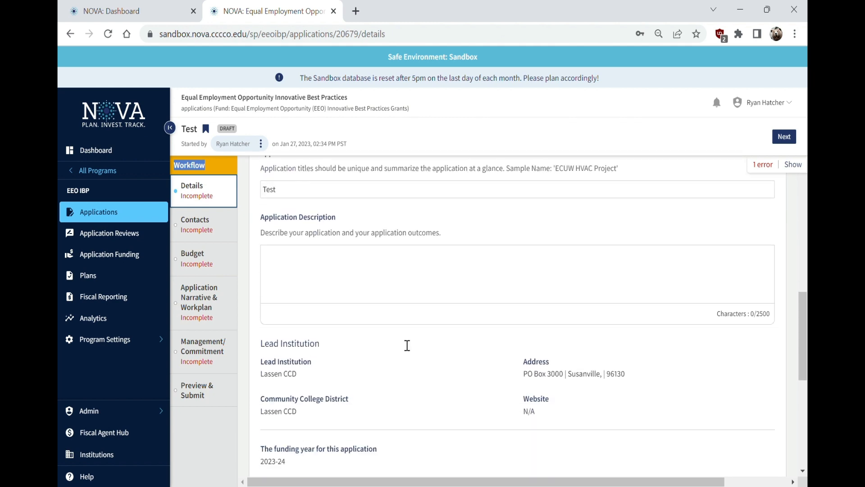
scroll(403, 345, down, 6)
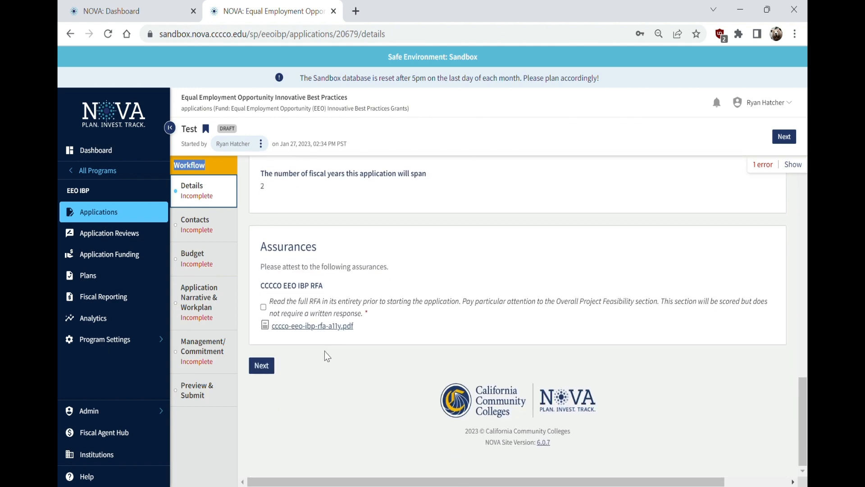
click(264, 307)
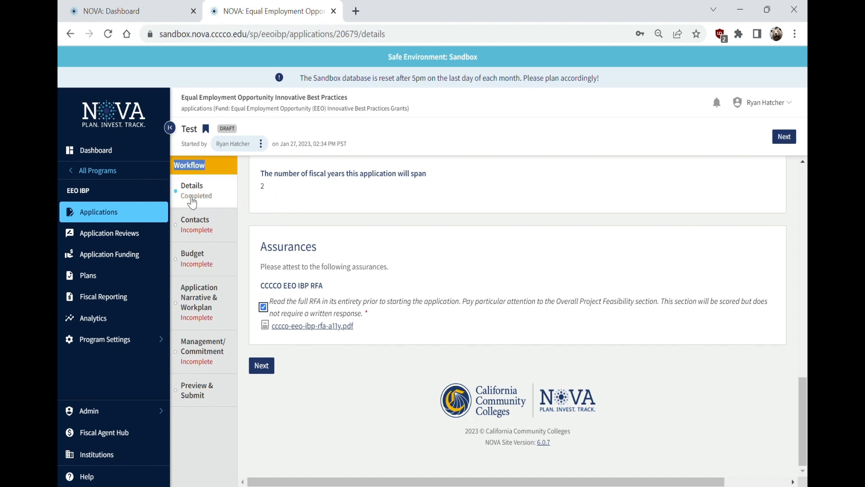
click(263, 308)
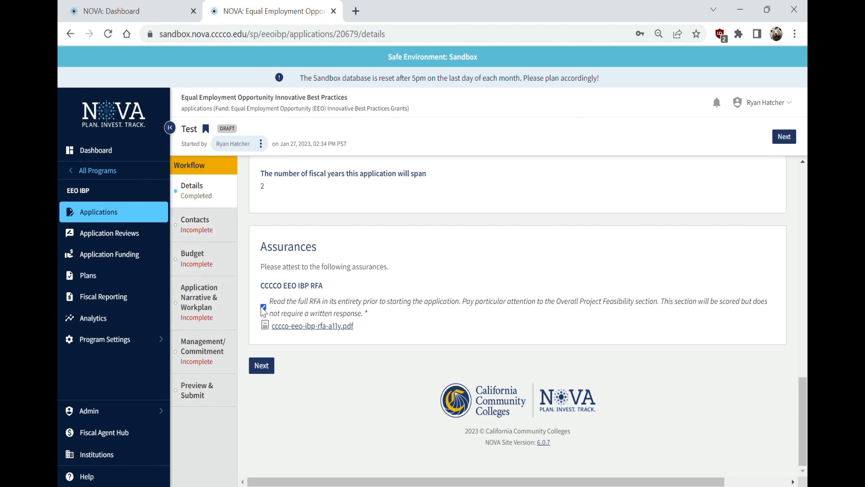
click(263, 308)
Go to Contacts, scroll to Required Contacts, and highlight the existing Project Lead Contact responsibility
click(217, 229)
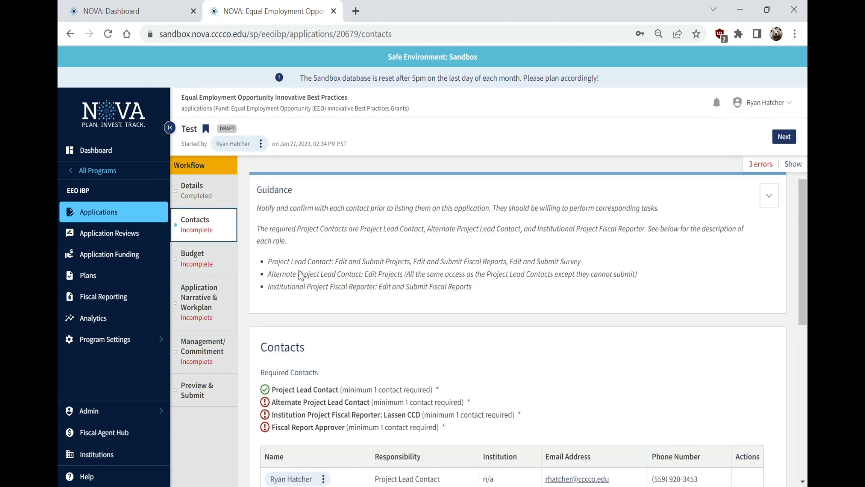
scroll(409, 278, down, 3)
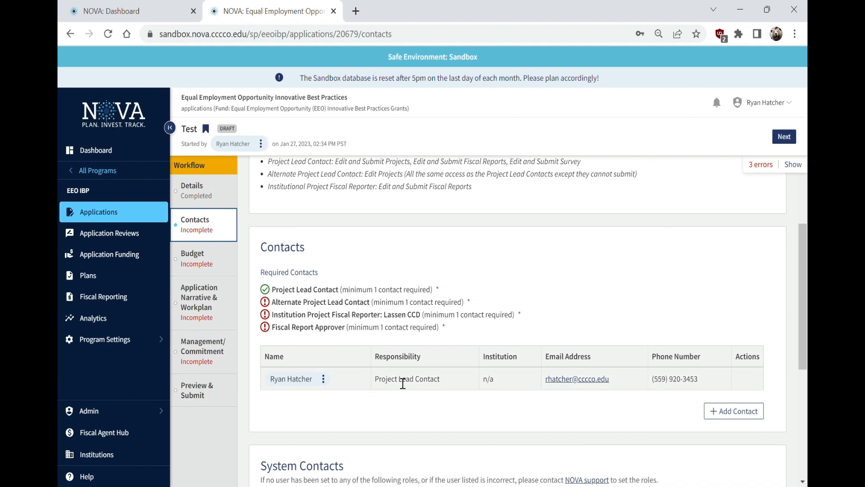
triple_click(387, 384)
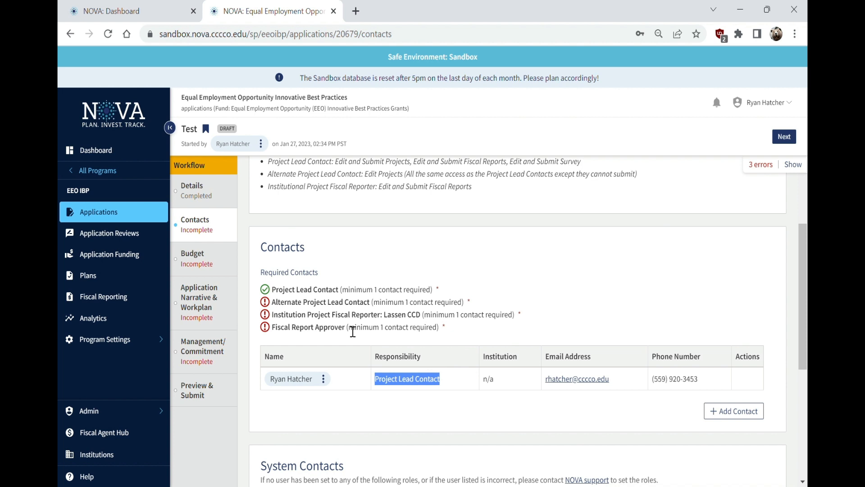
triple_click(358, 292)
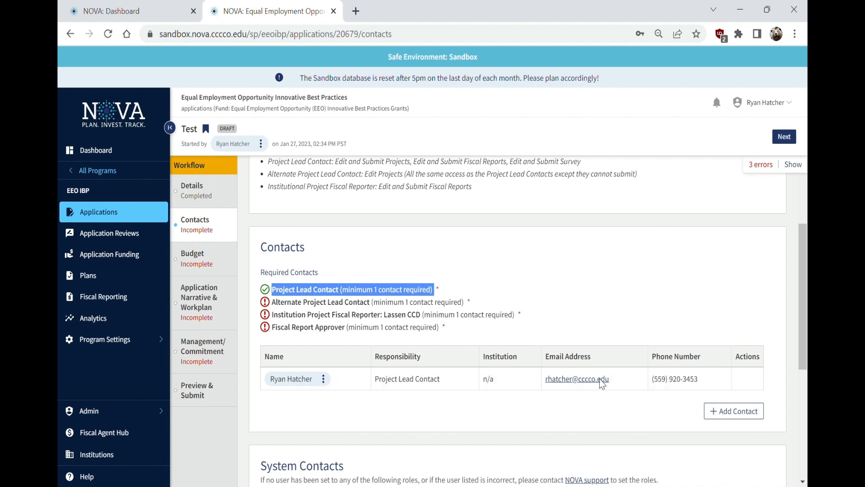
click(345, 304)
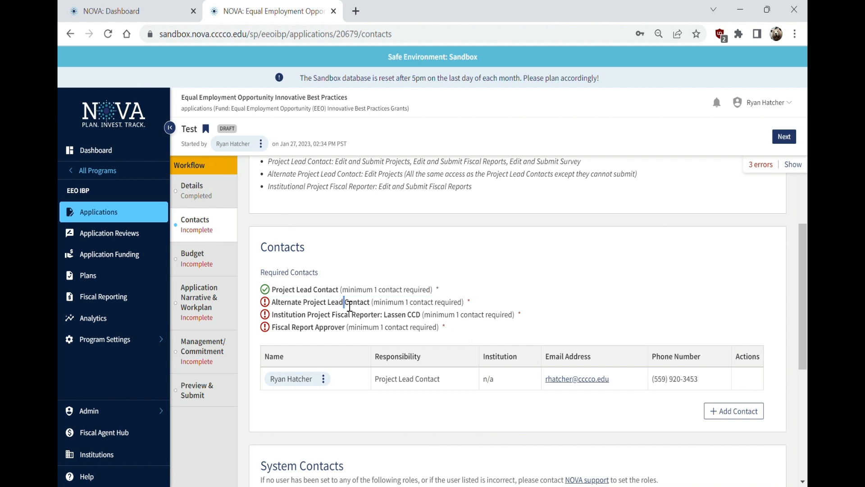
triple_click(349, 306)
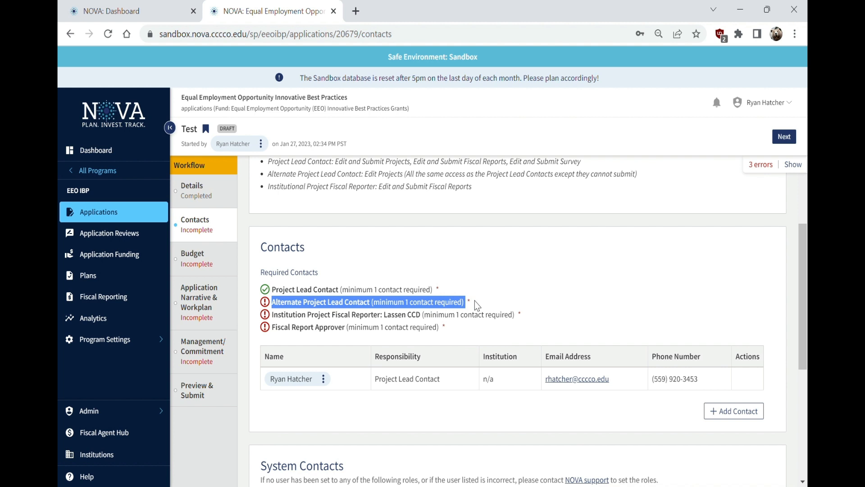
triple_click(346, 315)
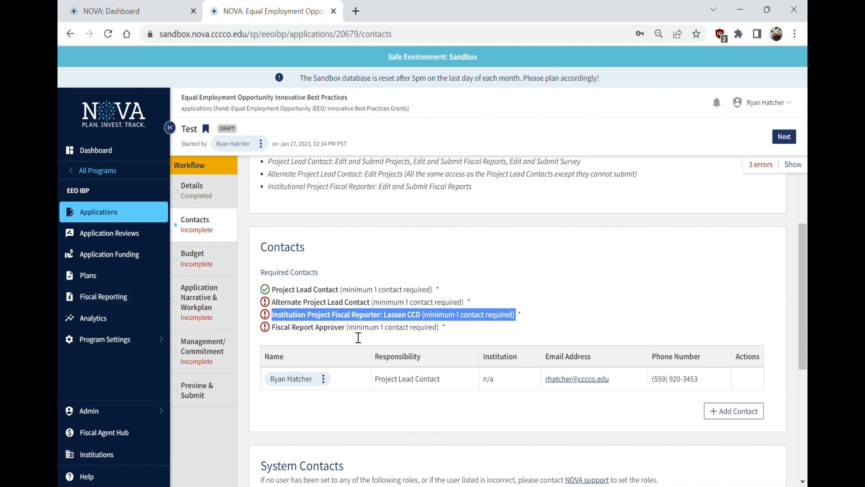
triple_click(350, 318)
triple_click(302, 329)
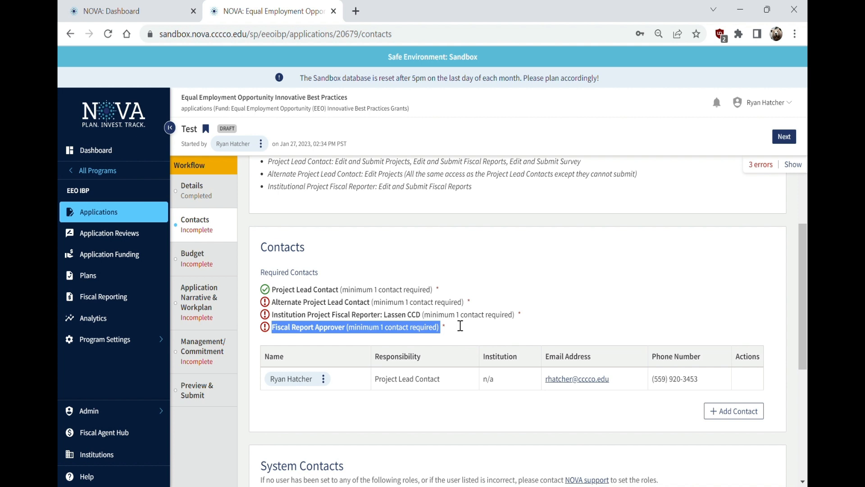
drag(526, 314, 279, 291)
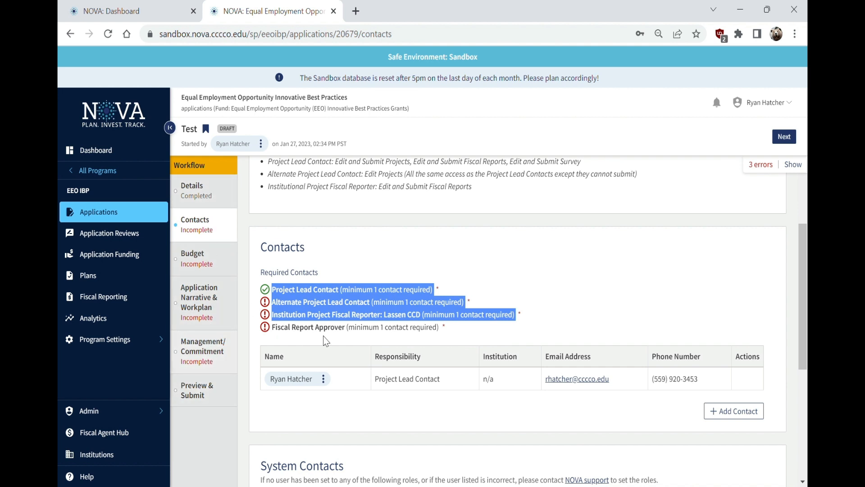
triple_click(333, 328)
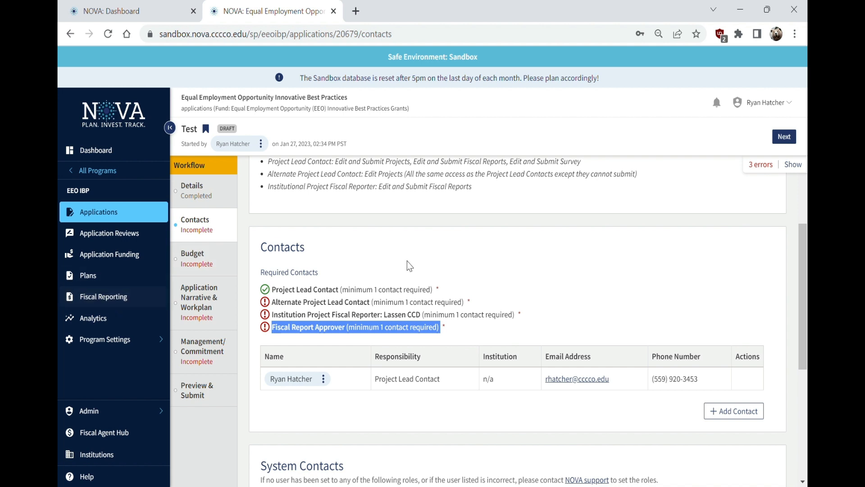
Assign the project lead as Institution Project Fiscal Reporter with Lassen CCD as institution
click(724, 420)
click(279, 229)
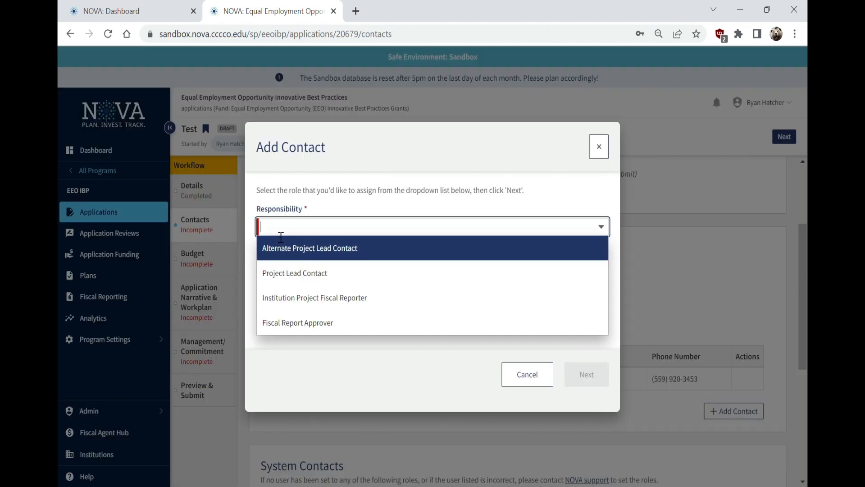
click(293, 298)
click(586, 372)
click(349, 202)
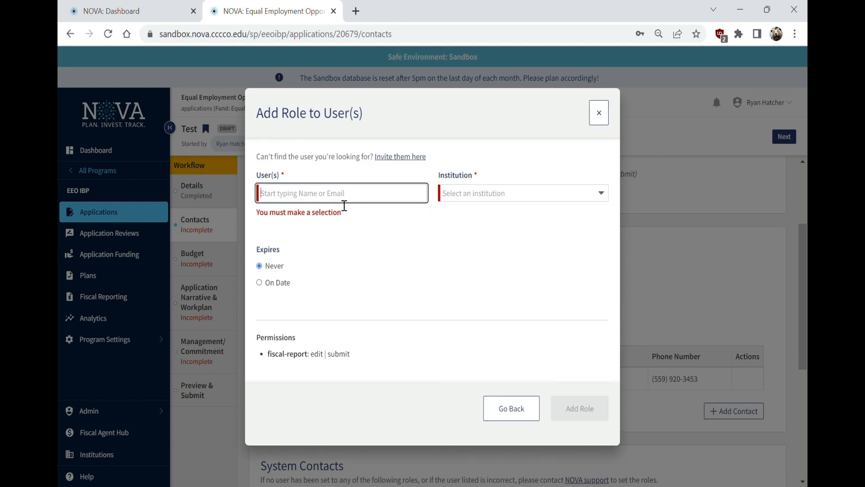
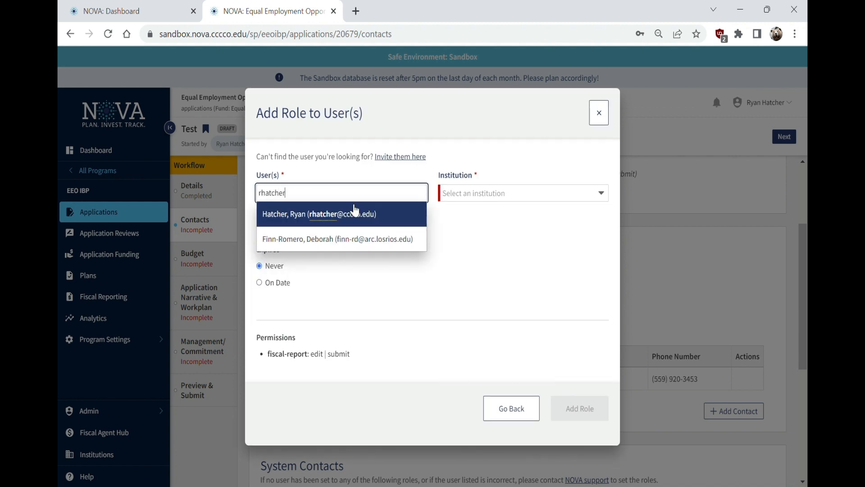
click(361, 218)
click(469, 193)
click(469, 208)
click(580, 418)
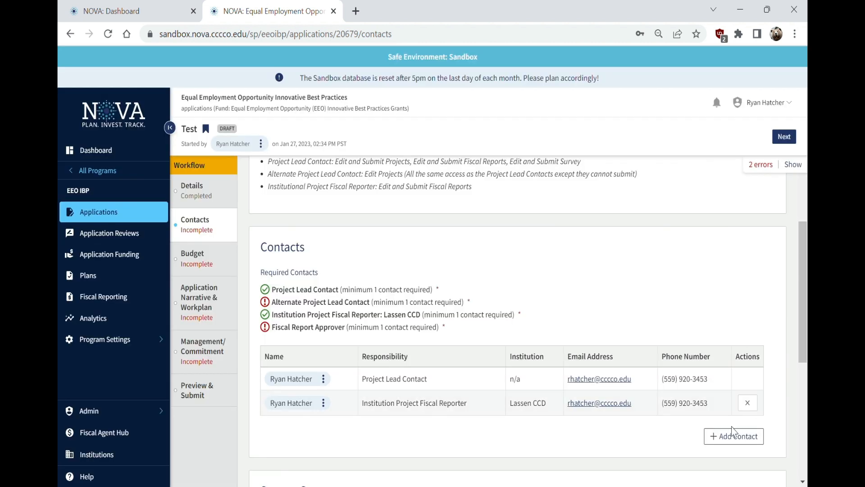
Assign the project lead as Fiscal Report Approver
click(730, 436)
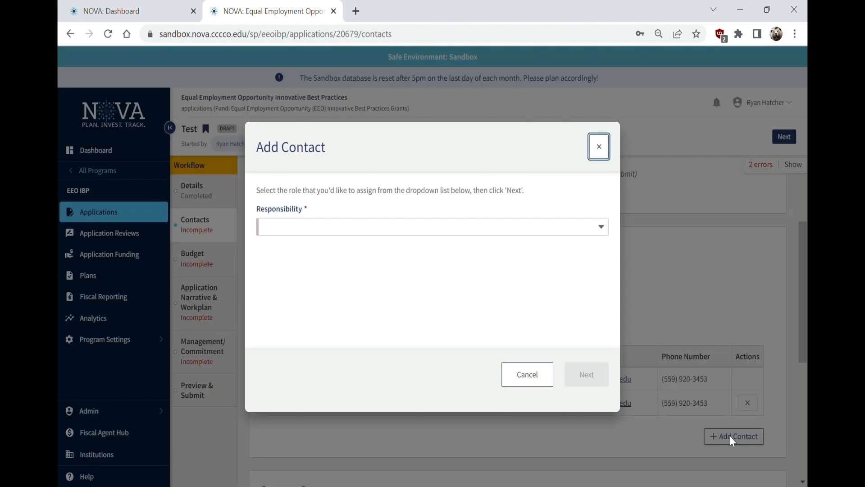
click(314, 229)
click(306, 323)
click(586, 374)
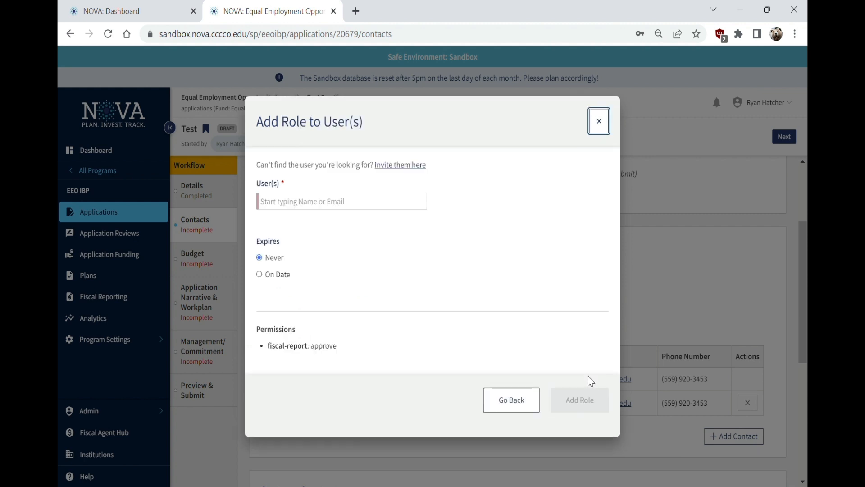
click(329, 203)
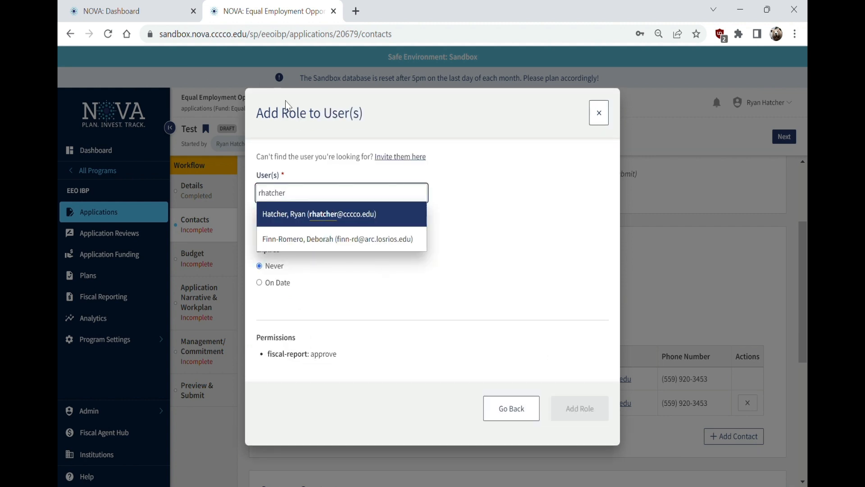
click(343, 222)
click(582, 411)
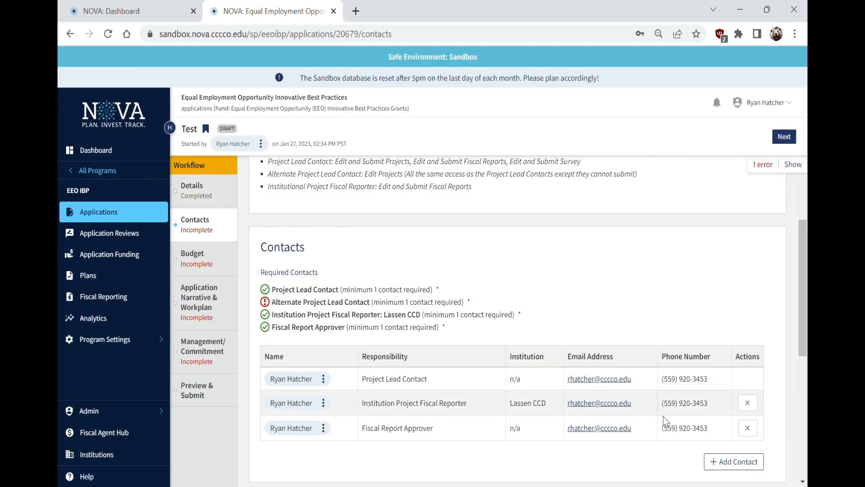
Assign the project lead as Alternate Project Lead Contact
click(728, 460)
click(359, 228)
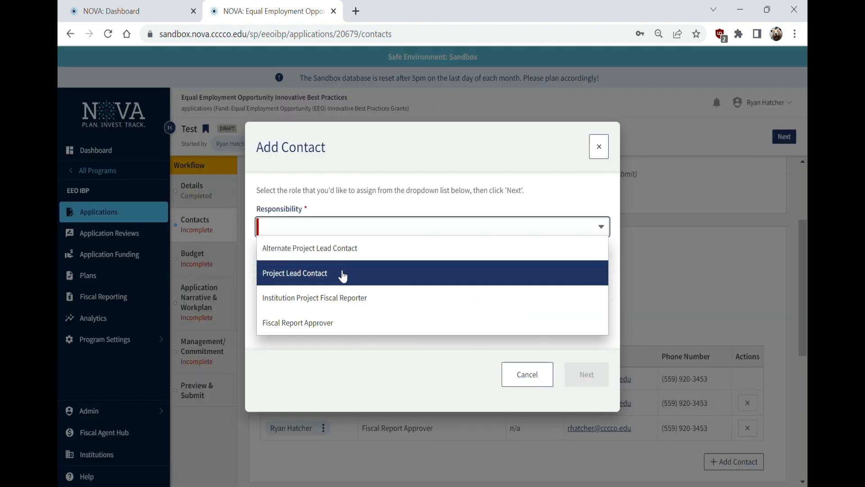
click(309, 248)
click(569, 376)
click(297, 205)
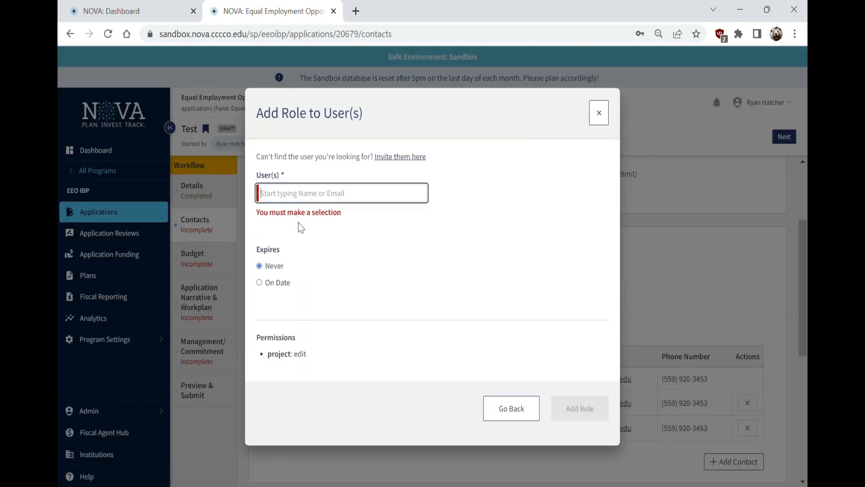
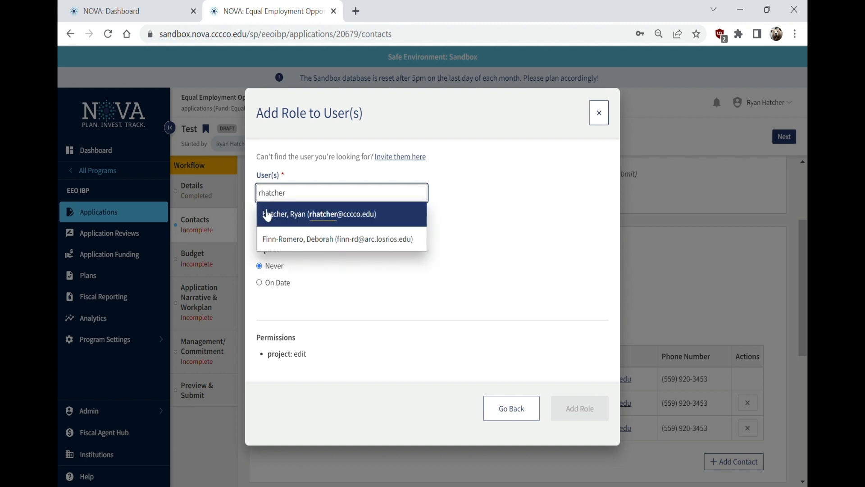
click(315, 214)
click(579, 416)
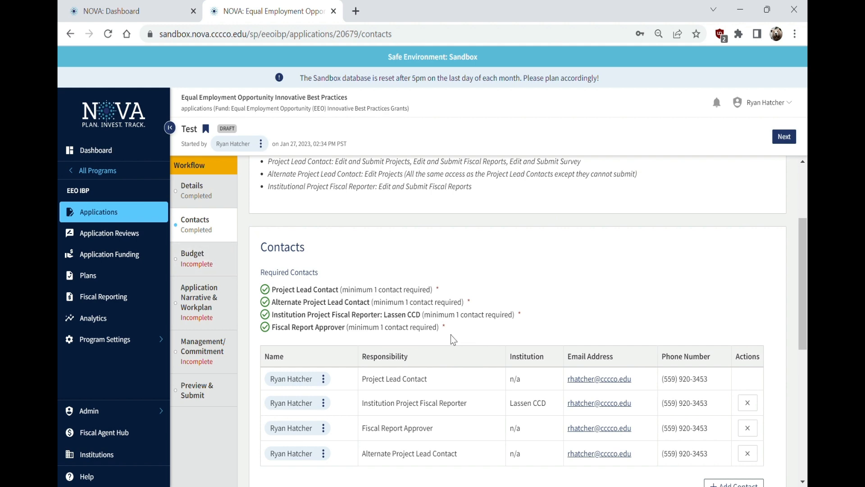
scroll(451, 293, down, 6)
scroll(440, 334, up, 9)
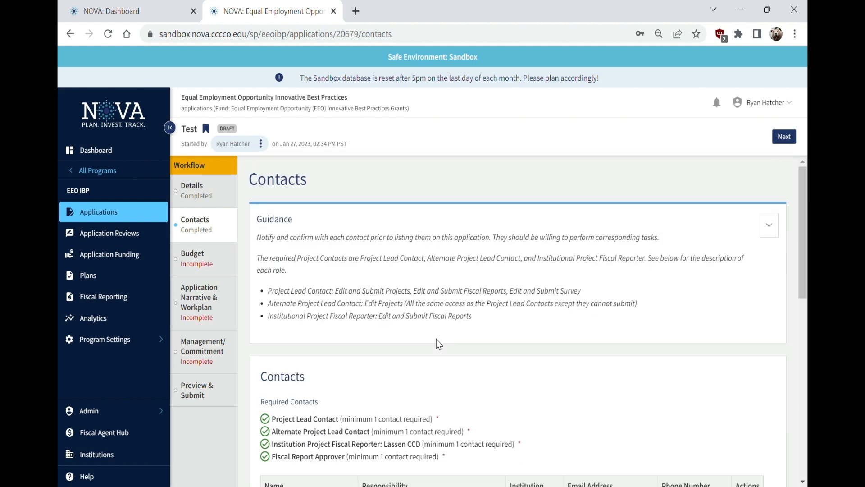
scroll(436, 345, down, 10)
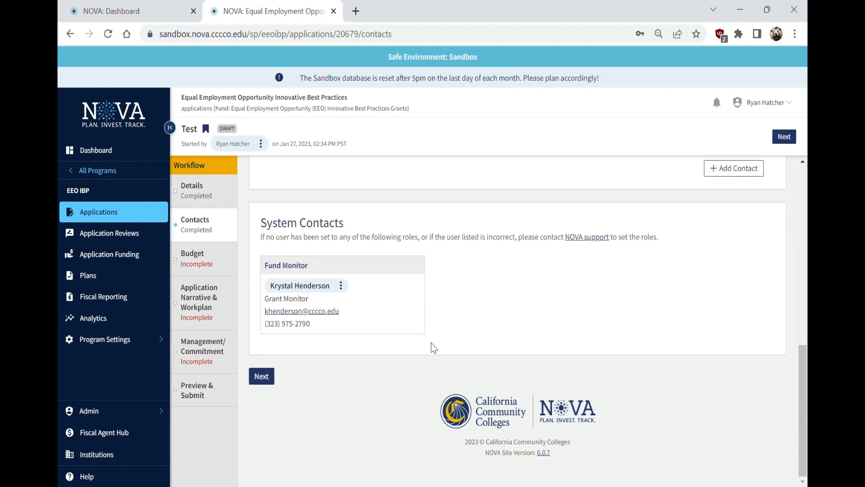
scroll(496, 288, up, 3)
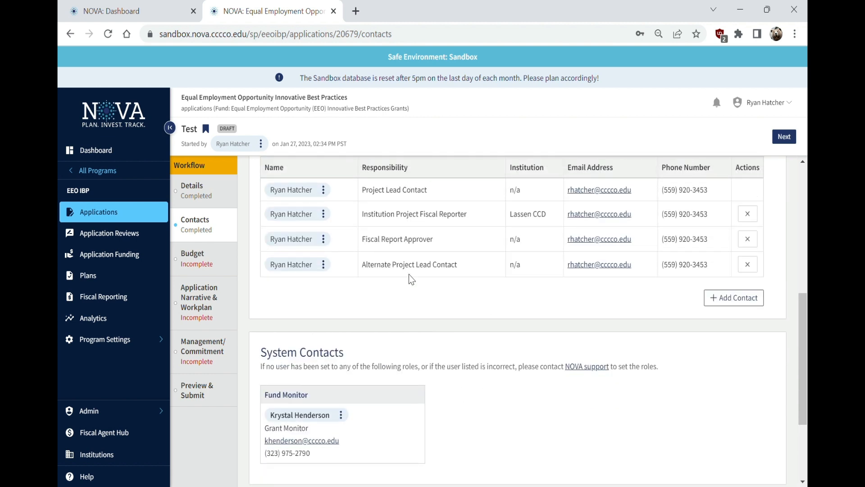
drag(362, 239, 436, 243)
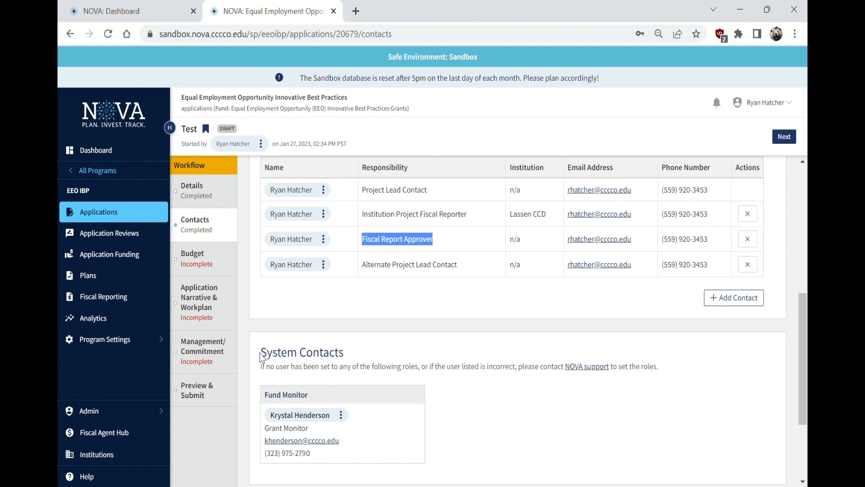
drag(261, 354, 284, 405)
click(458, 462)
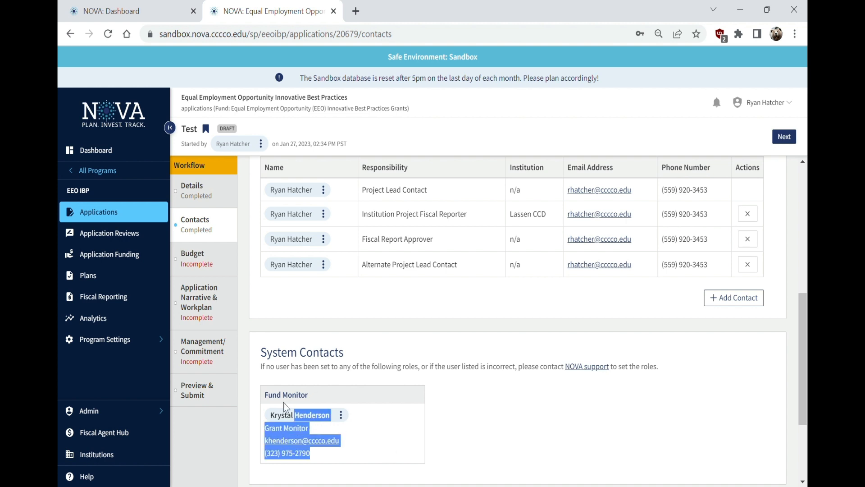
triple_click(260, 392)
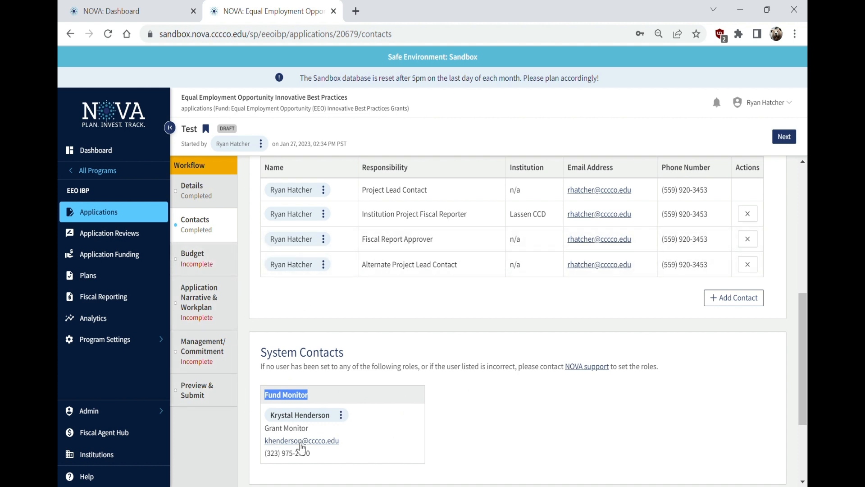
Go to the Budget step and enter 'Test' as the budget narrative
click(208, 257)
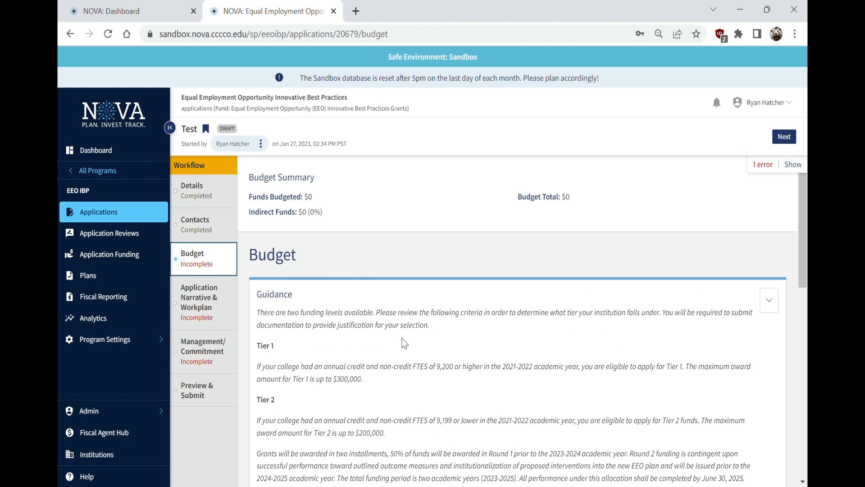
scroll(428, 340, down, 1)
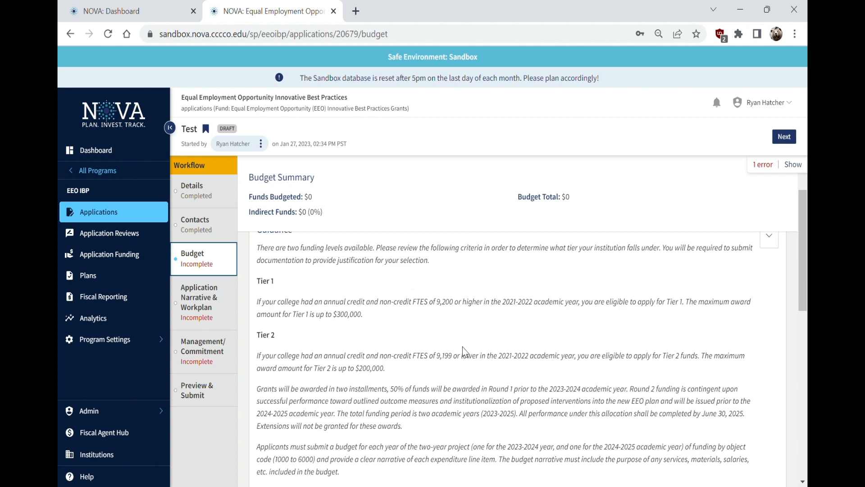
scroll(464, 356, down, 5)
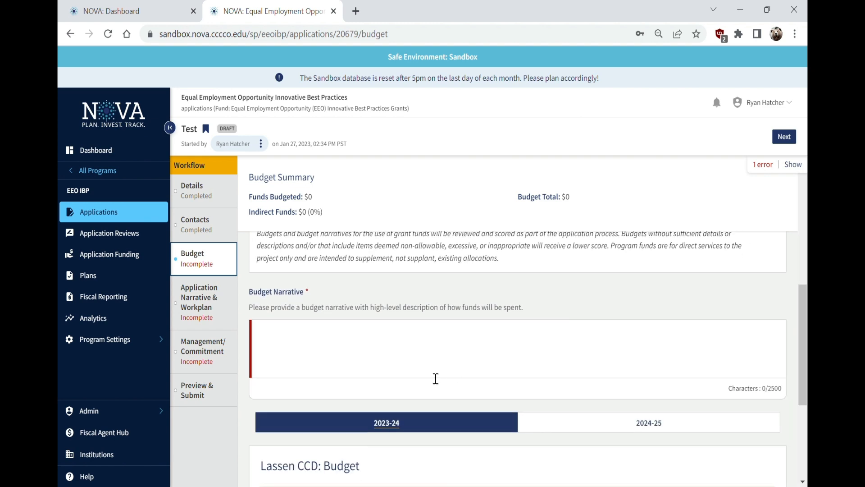
scroll(404, 367, down, 2)
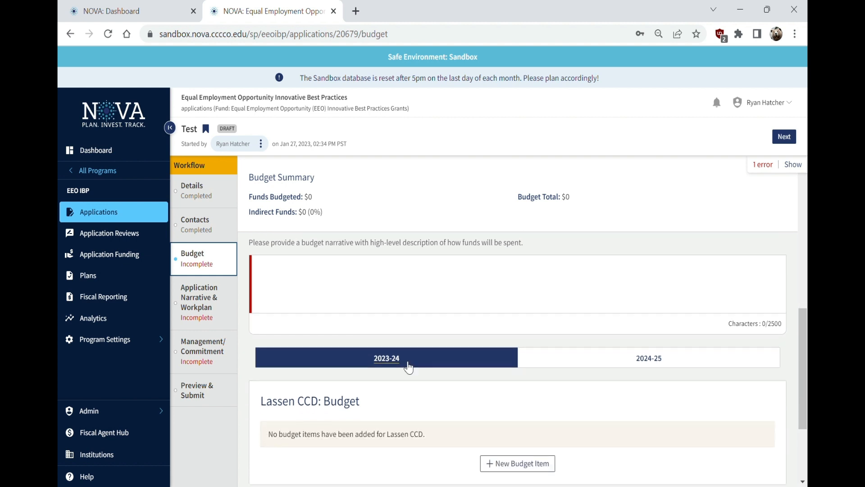
scroll(404, 364, up, 3)
click(340, 431)
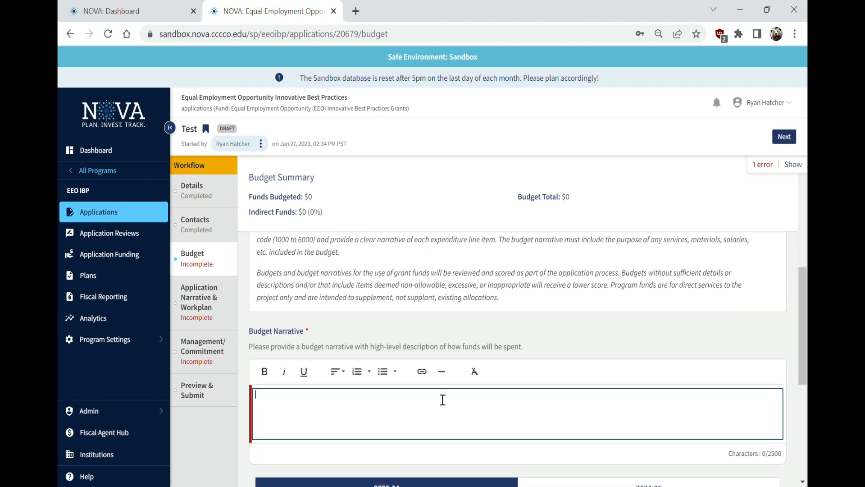
text(Test)
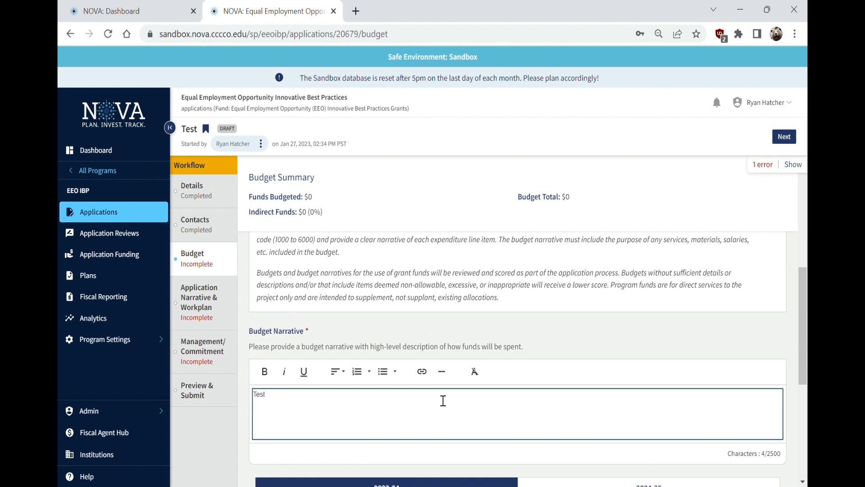
scroll(398, 375, down, 3)
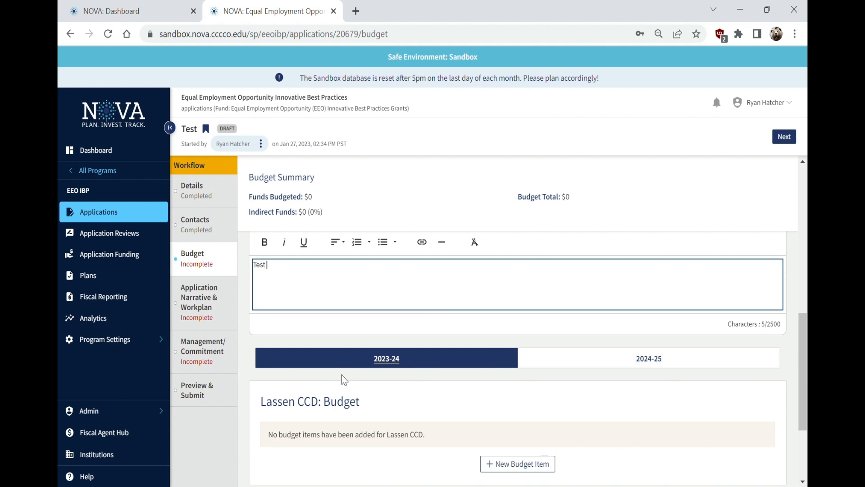
click(643, 359)
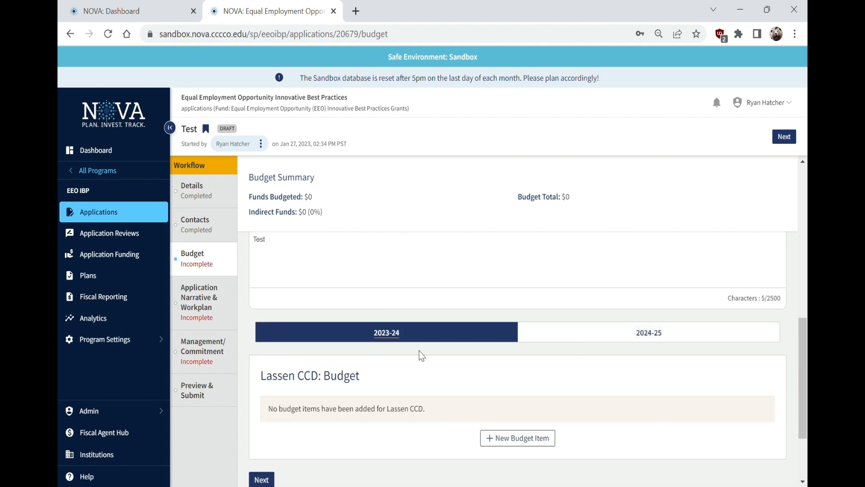
Start a 1000 - Instructional Salaries budget item, then close the form without saving
click(508, 437)
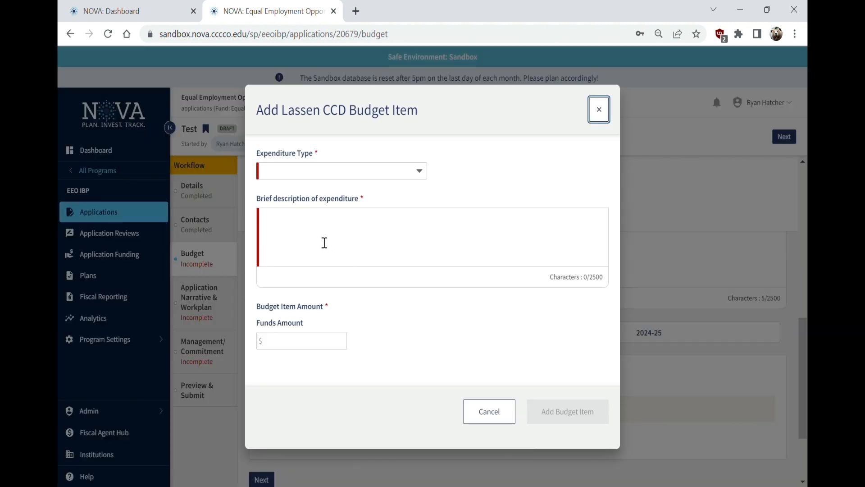
click(319, 182)
click(352, 246)
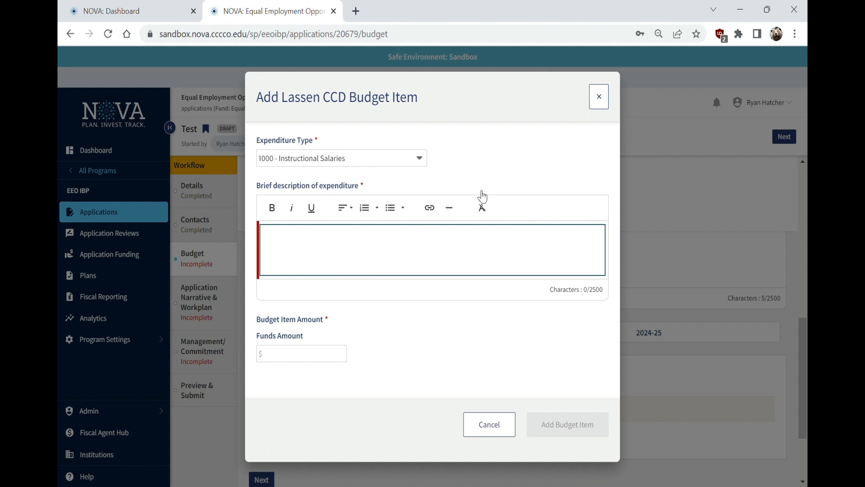
click(602, 96)
click(599, 109)
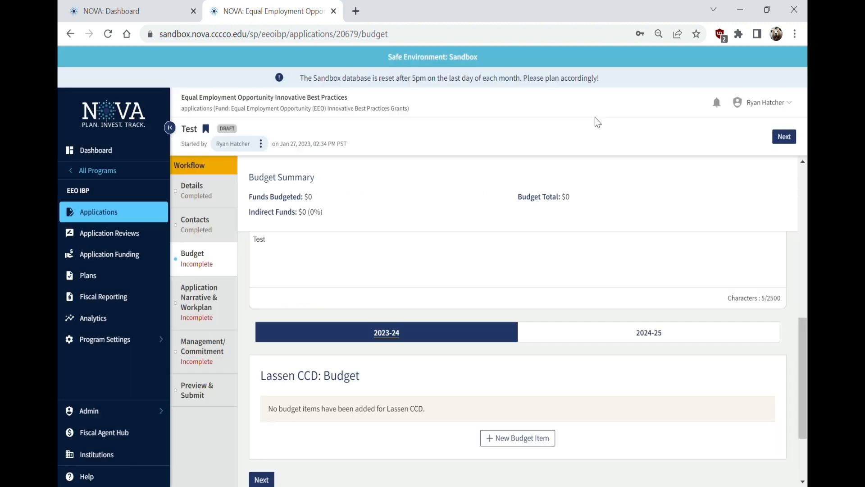
Highlight the Tier 2 maximum award and the Tier 1 maximum of $300,000
scroll(404, 343, up, 10)
scroll(407, 372, down, 3)
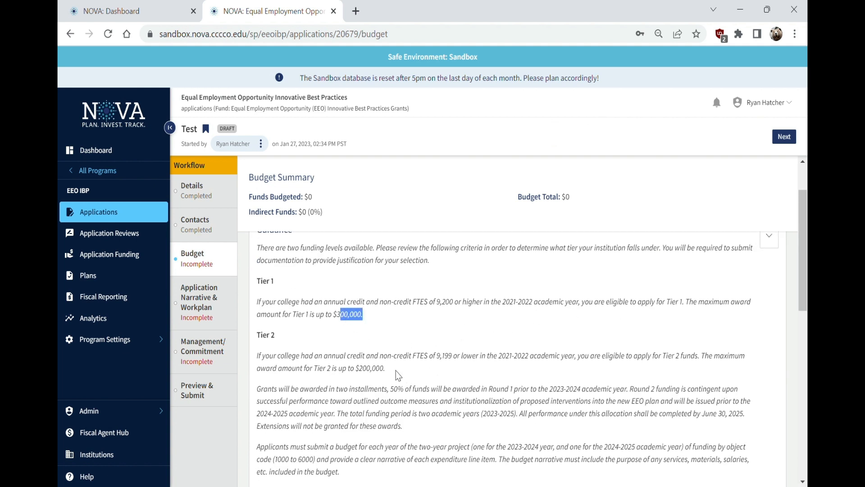
drag(396, 371, 368, 378)
click(399, 394)
drag(364, 320, 342, 322)
scroll(410, 407, up, 1)
scroll(410, 407, down, 10)
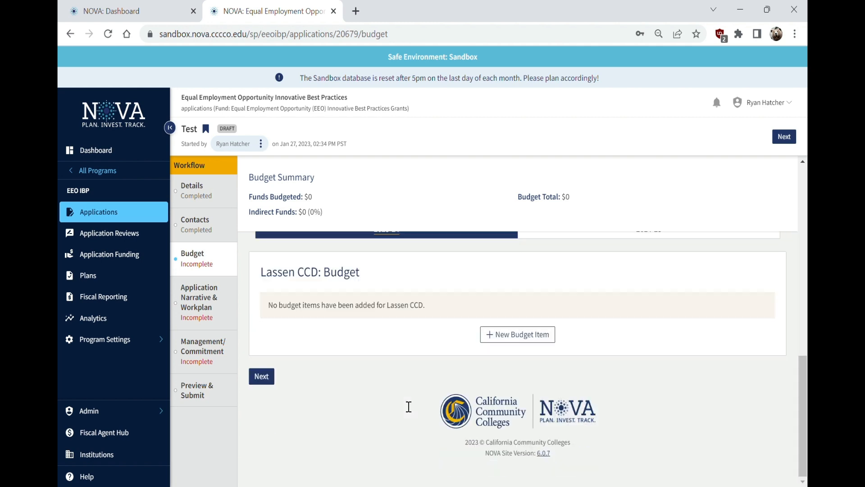
scroll(525, 345, up, 1)
Add a 1000 - Instructional Salaries item described 'Salaries' for $75,000 to the Lassen CCD budget
click(532, 403)
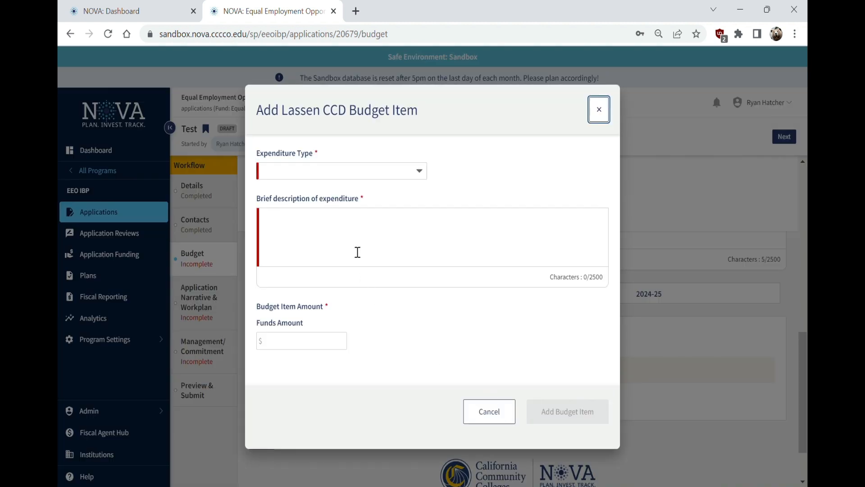
click(341, 174)
click(319, 179)
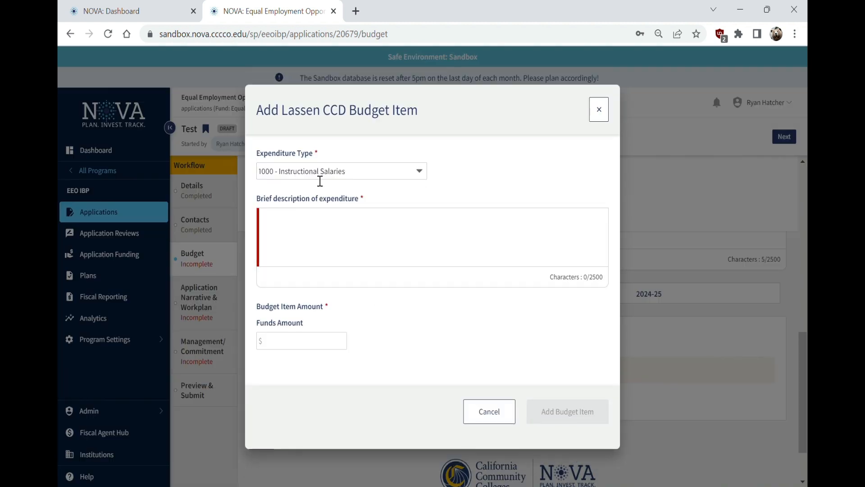
click(343, 228)
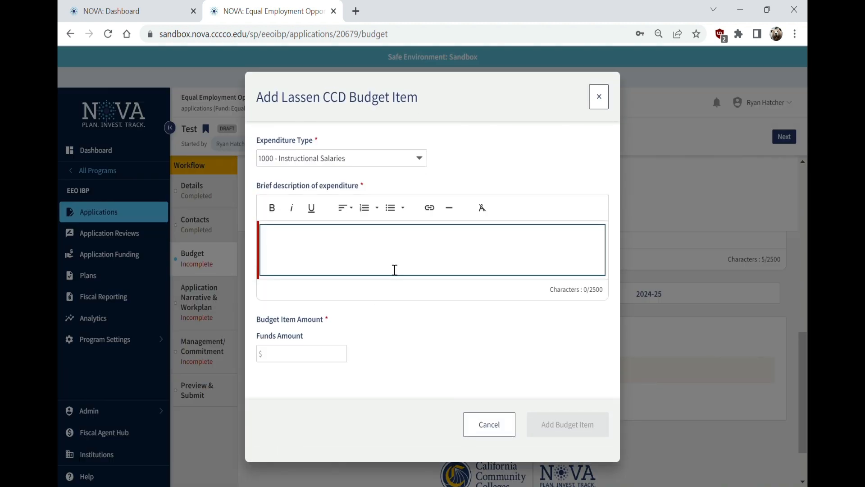
text(Salaries)
click(294, 354)
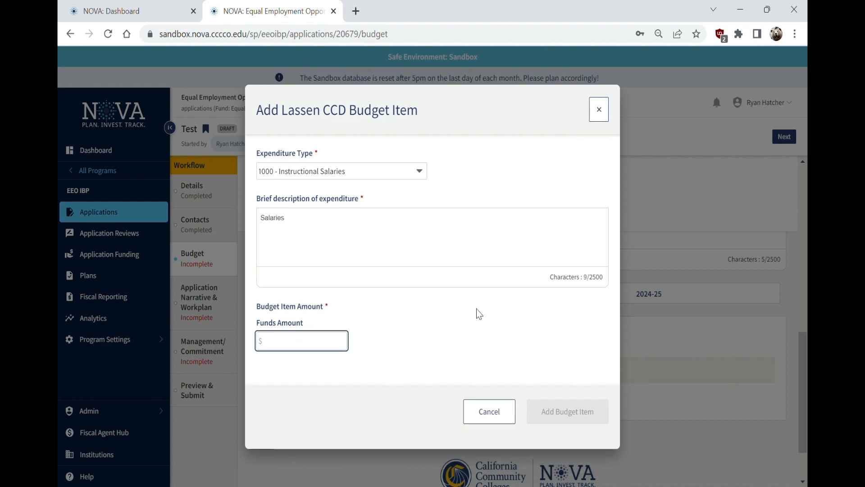
text(75000)
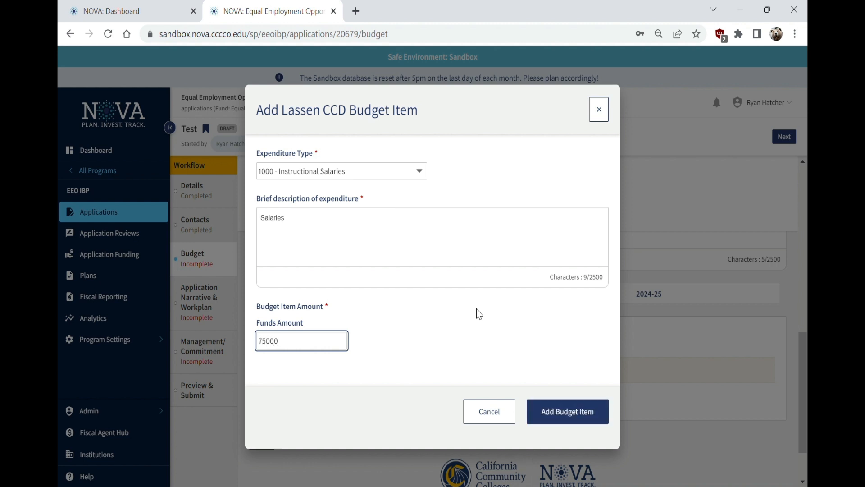
click(408, 398)
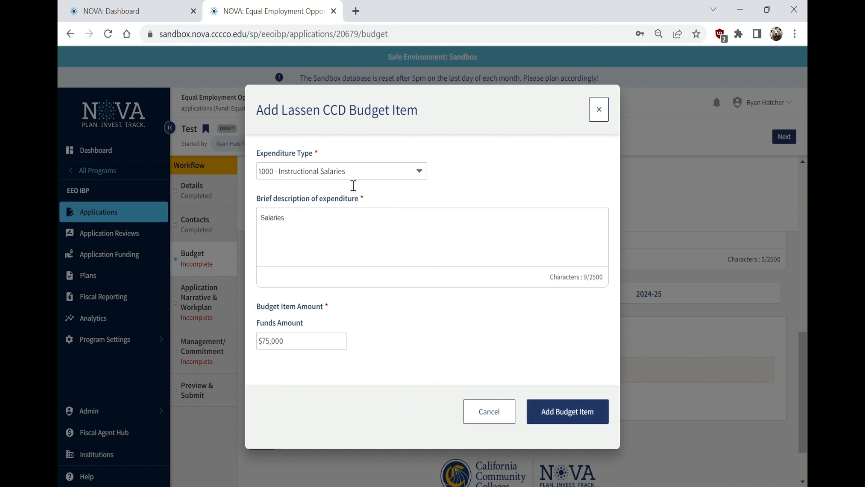
click(568, 410)
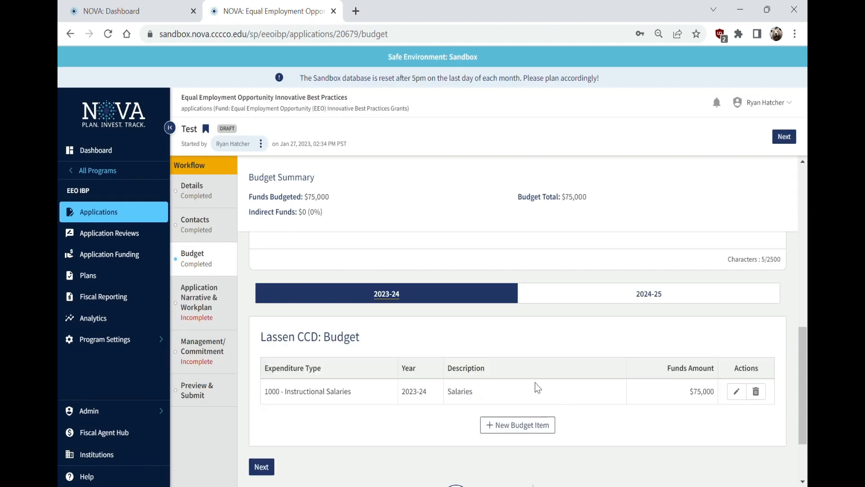
Add a $25,000 4000 - Supplies and Materials item described 'Very justifiable supply expenses'
click(544, 424)
click(323, 176)
click(314, 248)
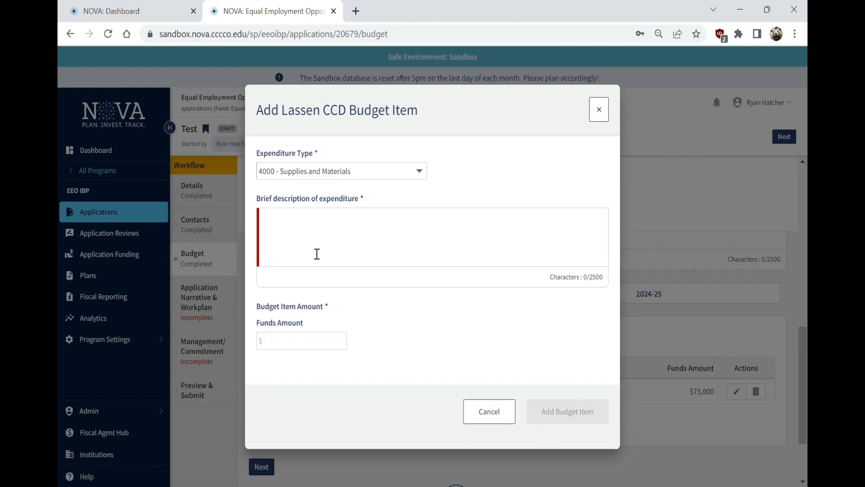
click(360, 244)
key(Tab)
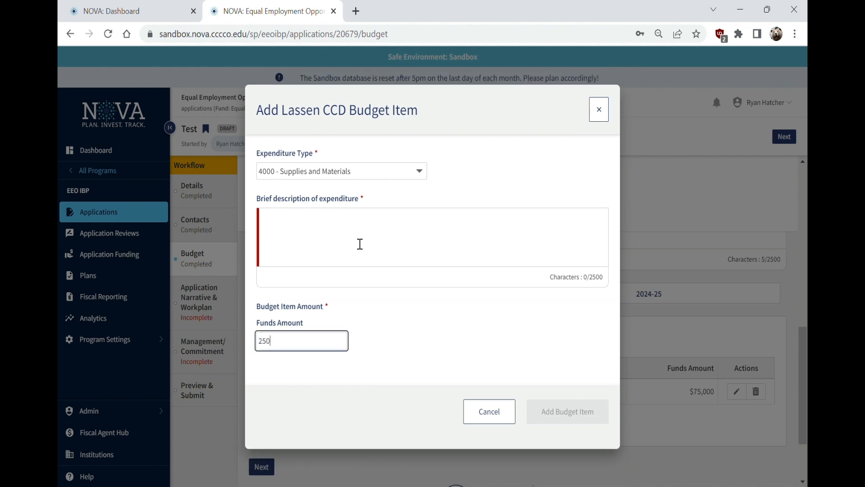
click(360, 243)
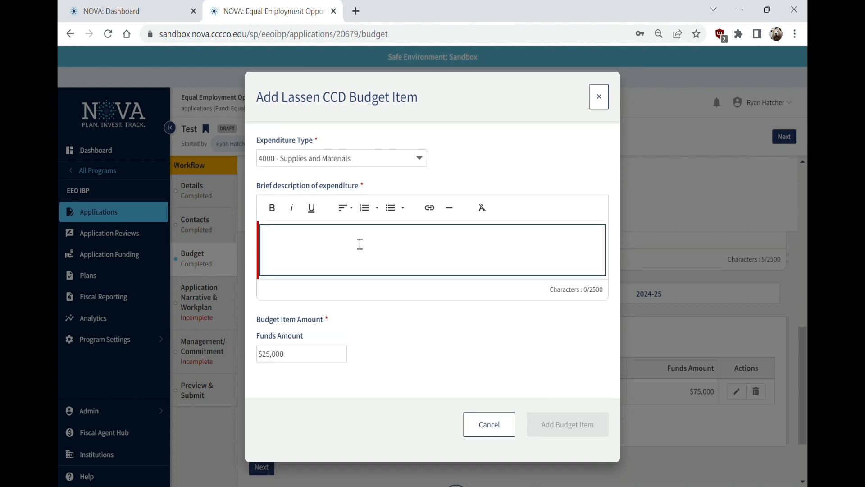
text(Very justifiable suppl)
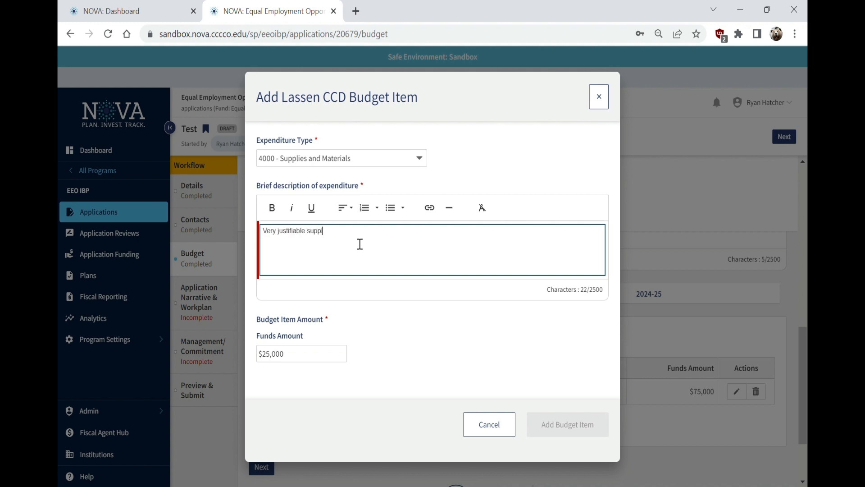
text(y expenses)
key(Tab)
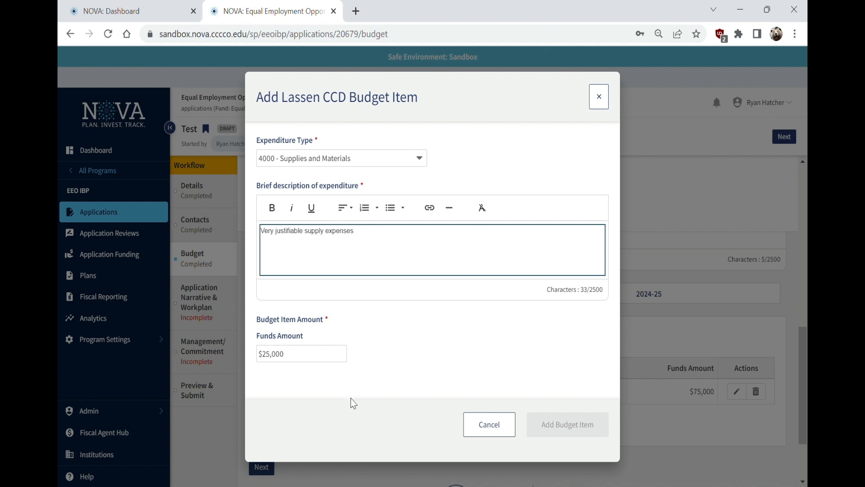
click(582, 416)
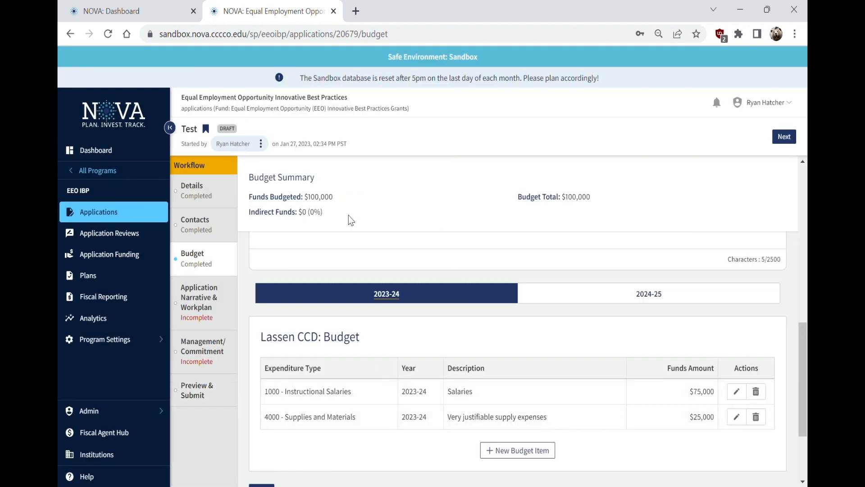
Open a new budget item and select Indirect Costs as the expenditure type
click(523, 450)
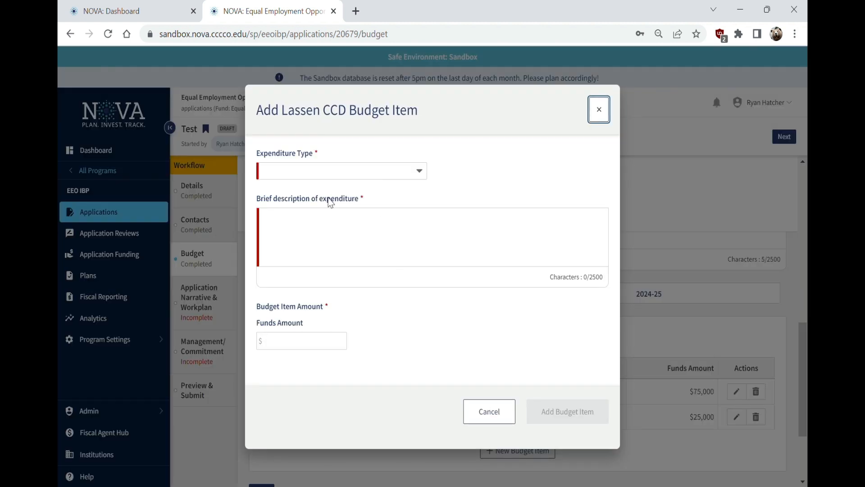
click(330, 171)
scroll(322, 243, down, 1)
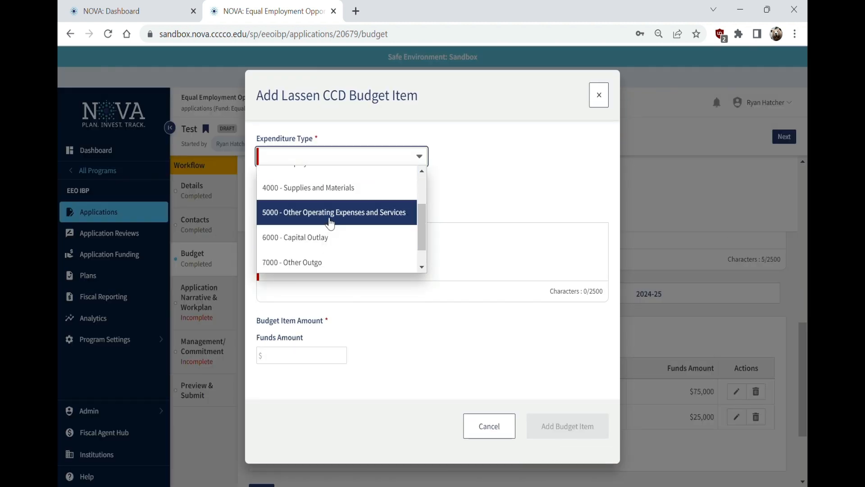
scroll(337, 239, down, 1)
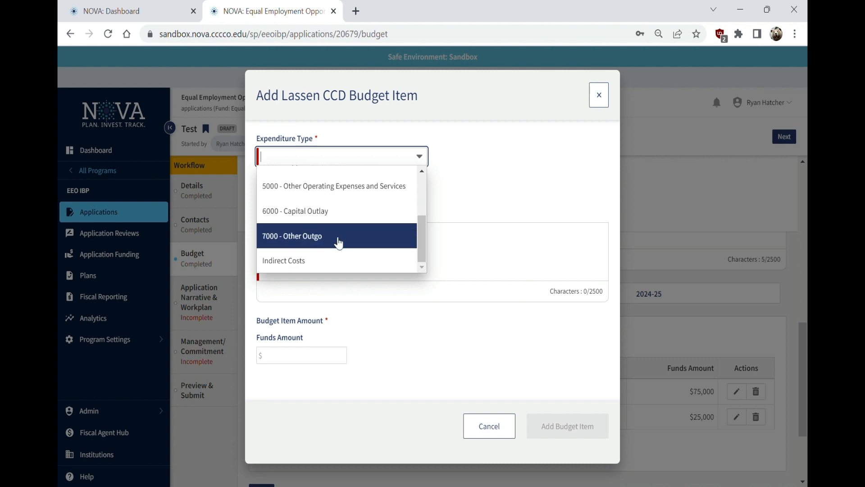
click(306, 268)
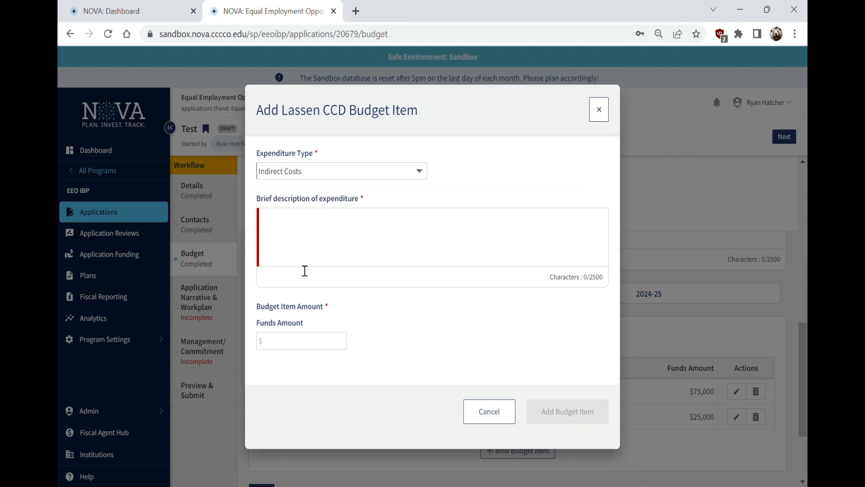
click(334, 171)
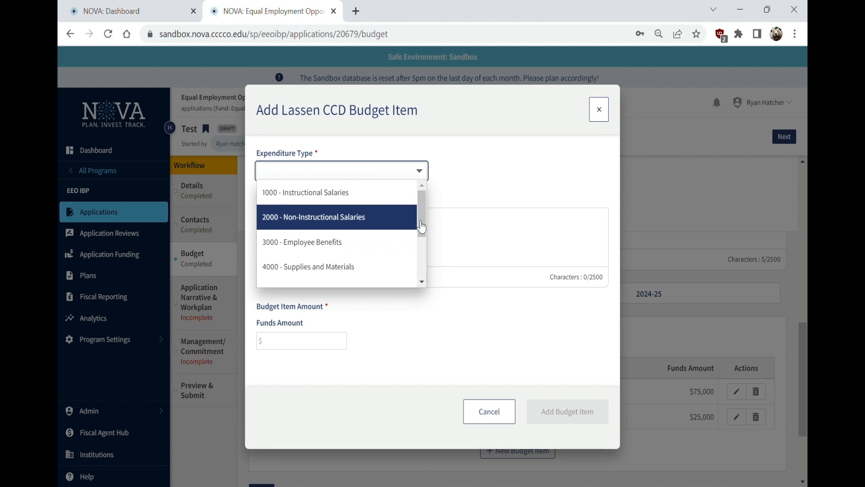
scroll(420, 225, down, 1)
drag(420, 223, 420, 280)
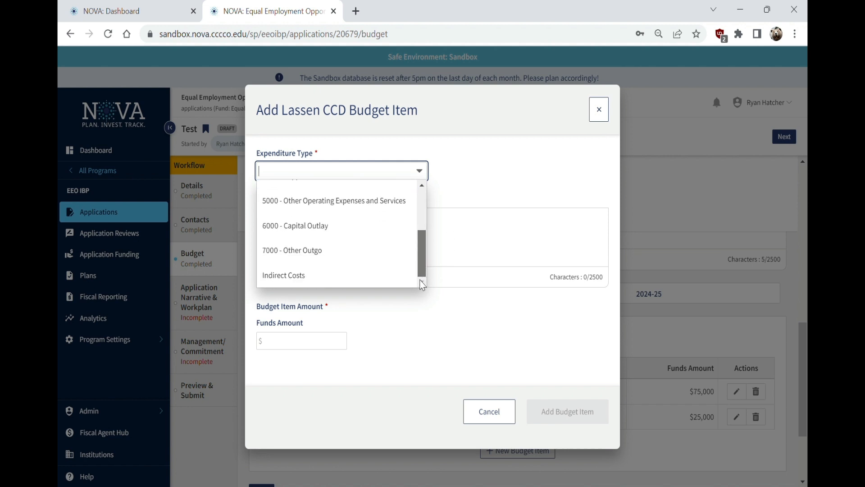
click(308, 282)
Enter description 'Indirect' with a $5,000 funds amount and add the item
click(309, 233)
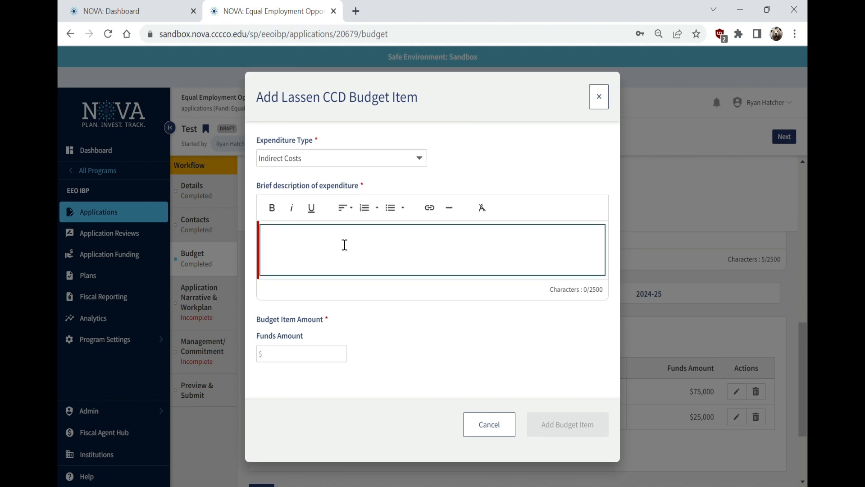
text(5000)
key(Tab)
text(501)
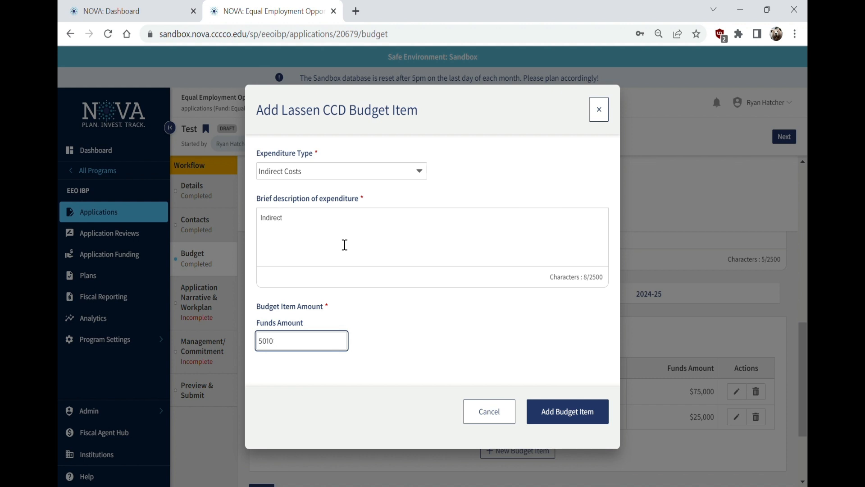
click(575, 411)
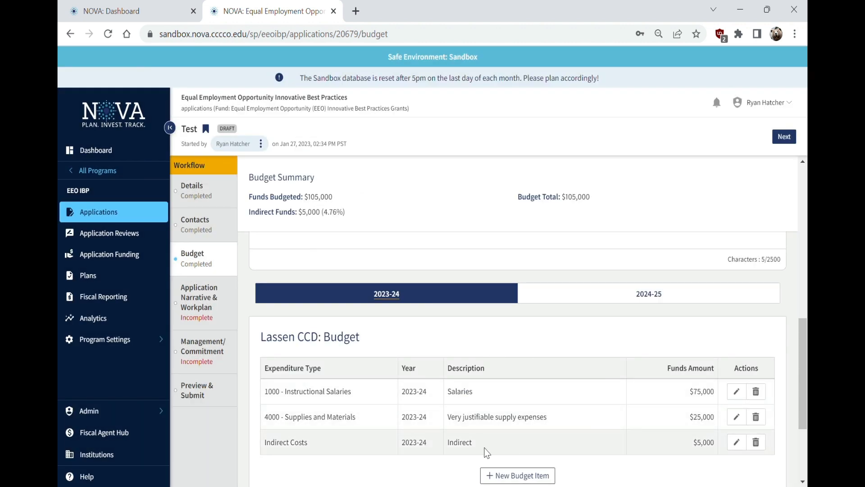
Highlight the 'Indirect Funds: $5,000 (4.76%)' summary, then view the empty 2024-25 budget year
drag(264, 446, 312, 449)
triple_click(310, 448)
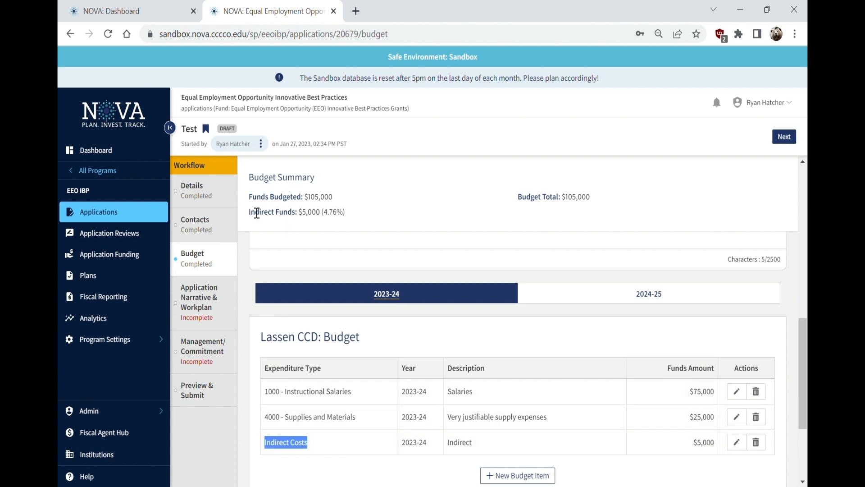
drag(250, 212, 358, 215)
click(359, 214)
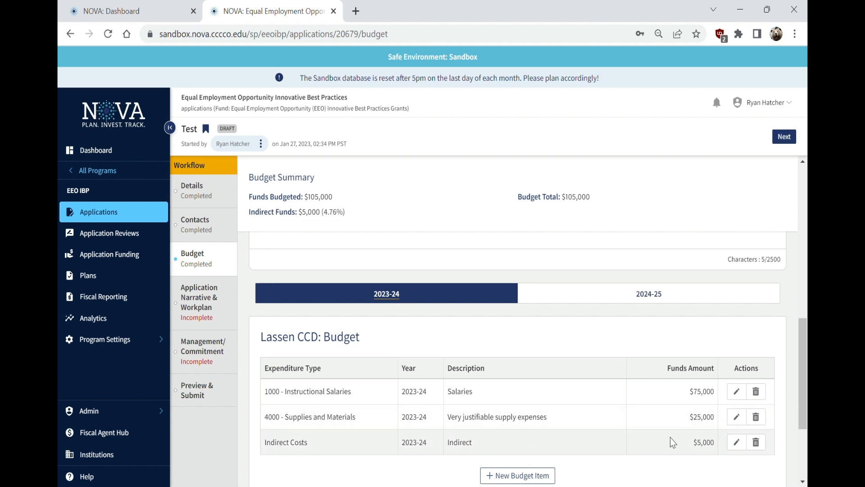
triple_click(280, 218)
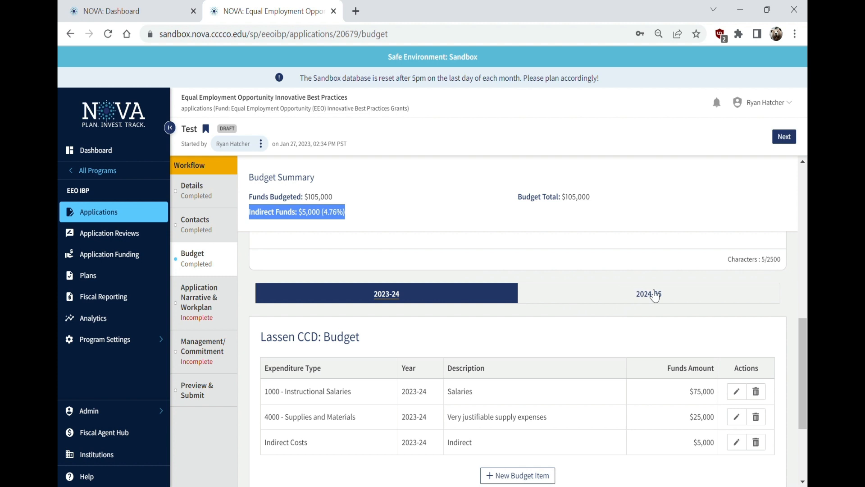
click(624, 300)
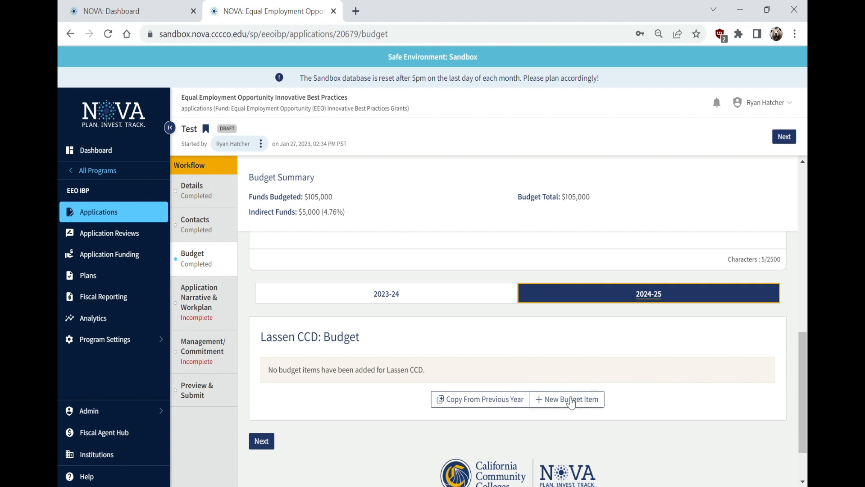
Copy the three 2023-24 items into 2024-25, bringing the total to $210,000 with $10,000 indirect
click(472, 292)
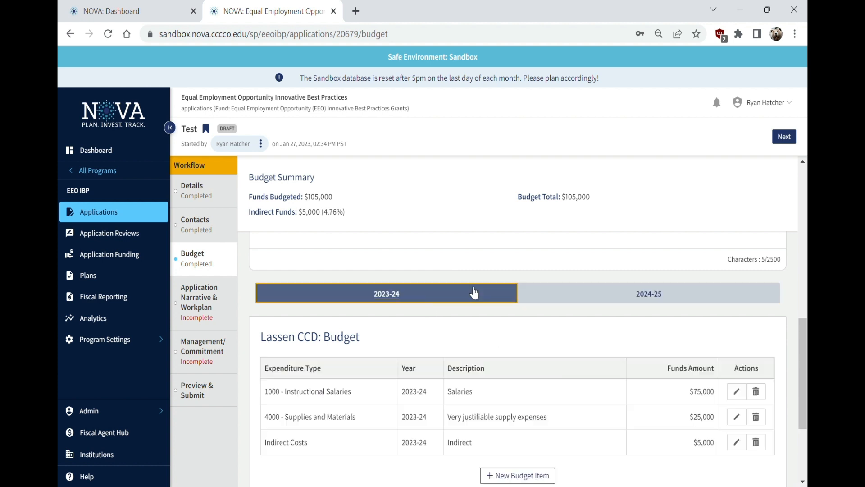
click(653, 298)
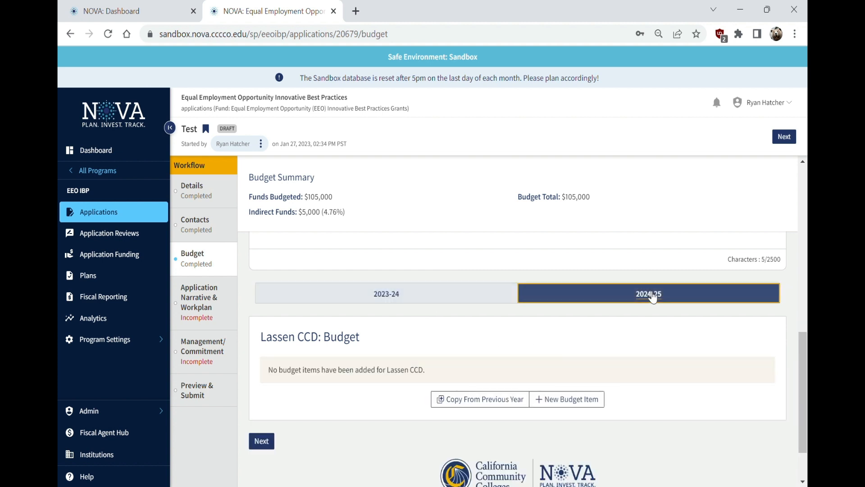
click(467, 404)
click(579, 89)
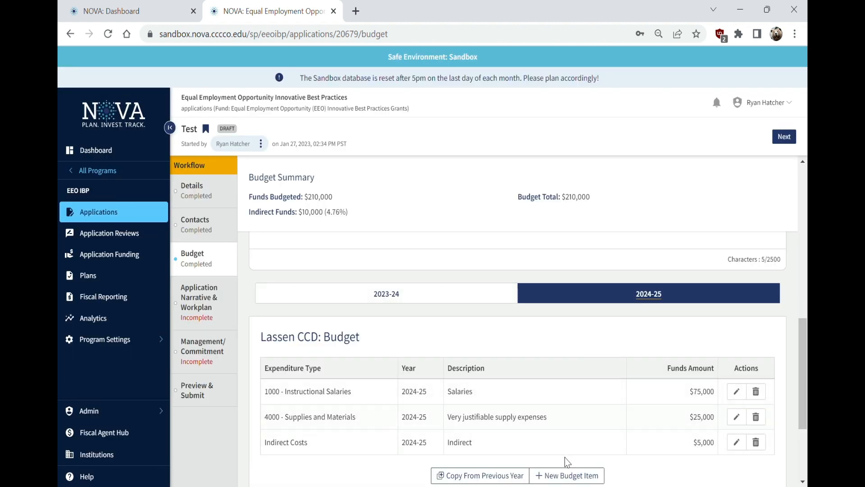
click(581, 475)
Add a $90,000 '5000 - Other Operating Expenses and Services' item described as 'Other expenses'
click(315, 177)
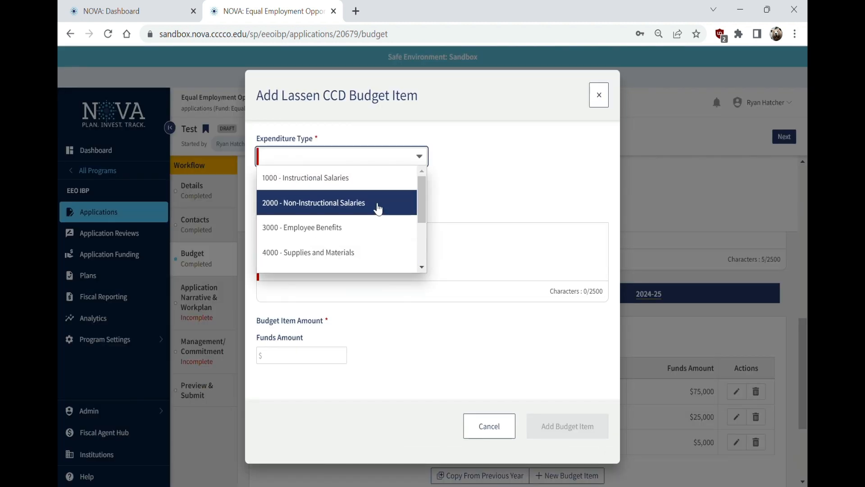
scroll(421, 192, down, 3)
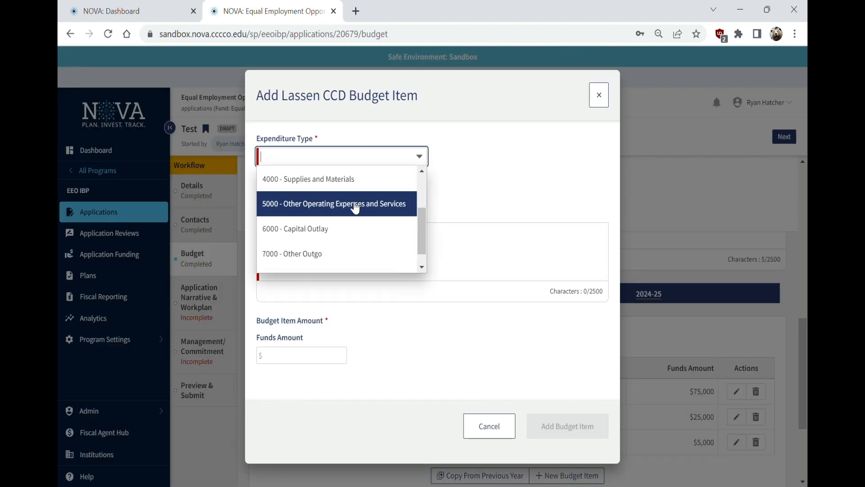
click(352, 204)
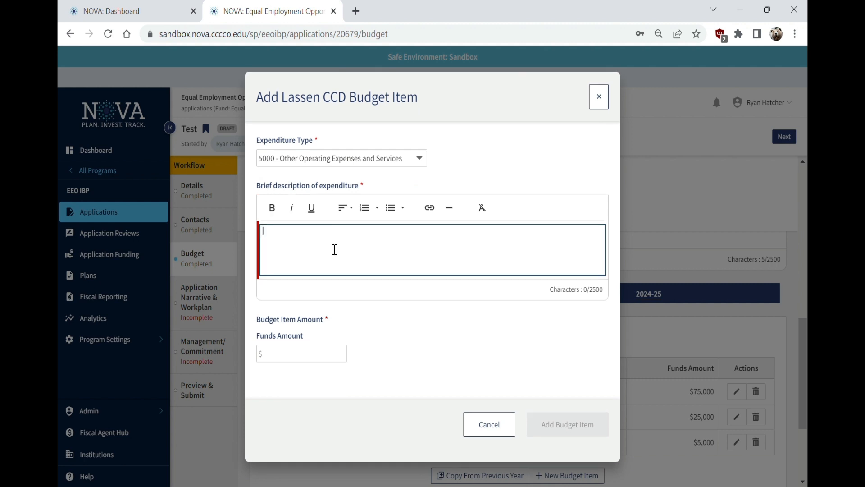
text(Other expenses)
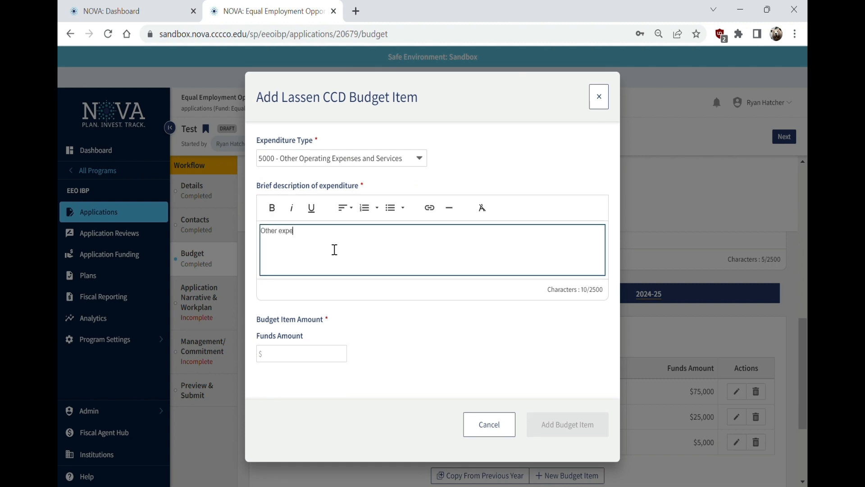
click(304, 354)
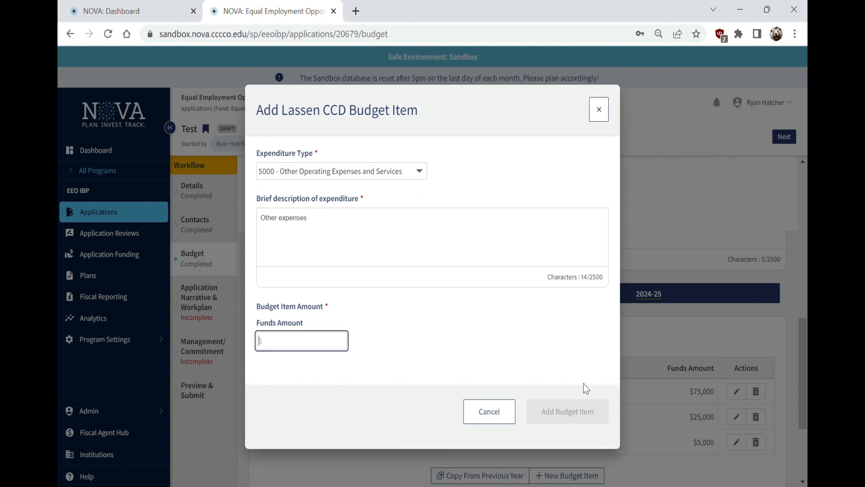
text(9000)
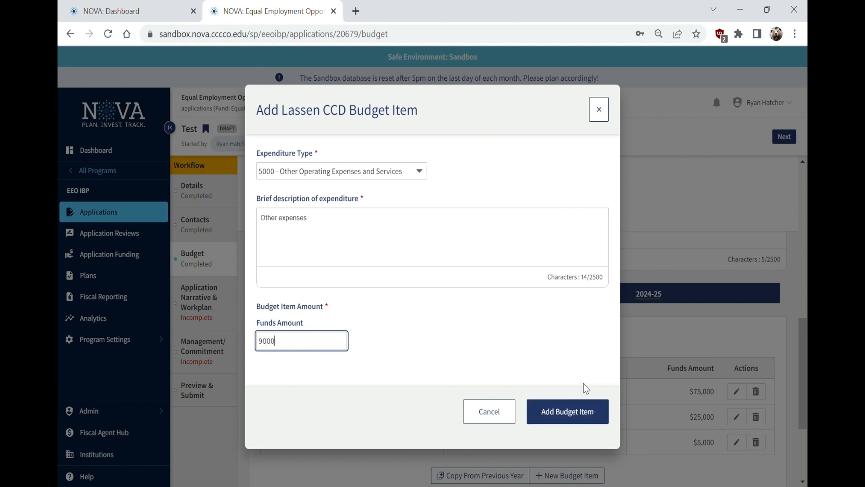
click(554, 410)
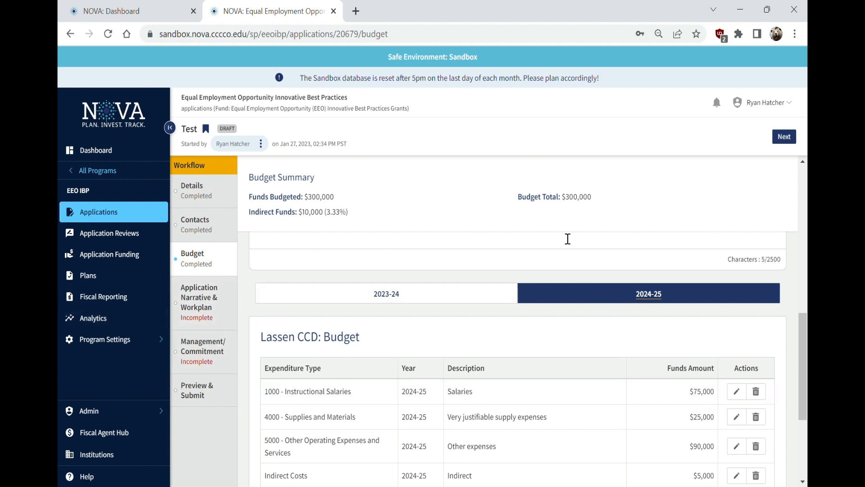
Review the Budget Summary's Tier 1 maximum award guidance, then go to Application Narrative & Workplan
scroll(542, 331, down, 2)
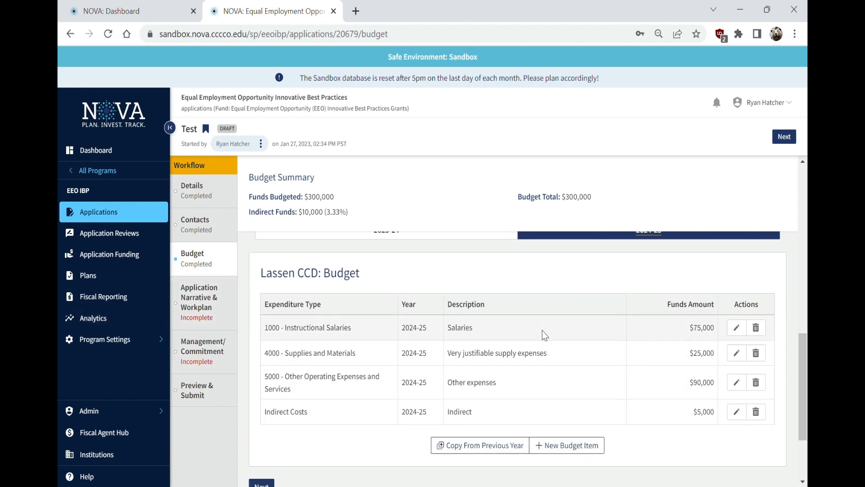
scroll(320, 187, up, 4)
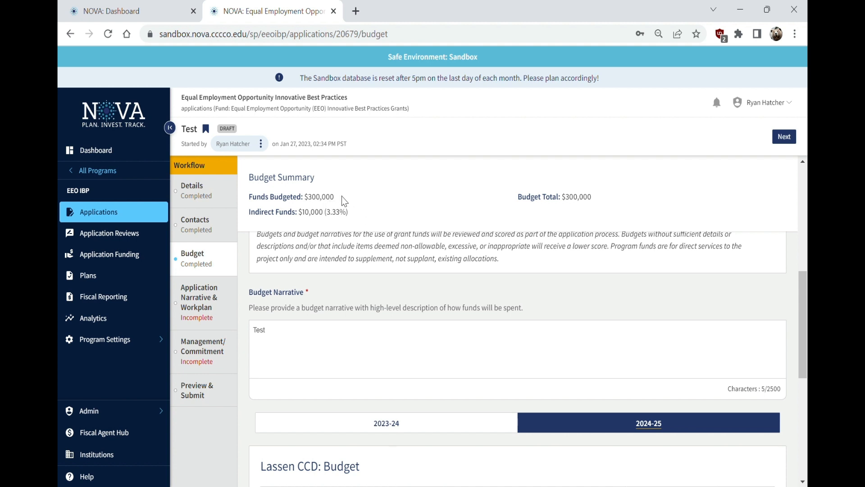
scroll(367, 257, up, 6)
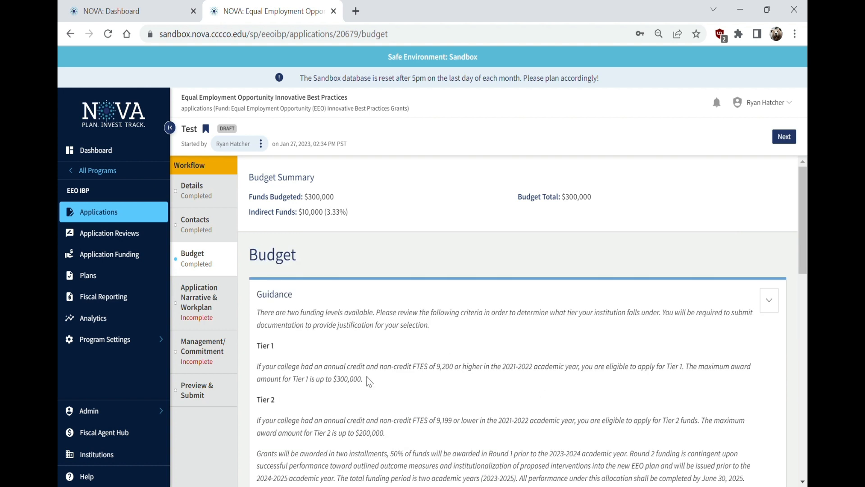
drag(401, 382, 685, 367)
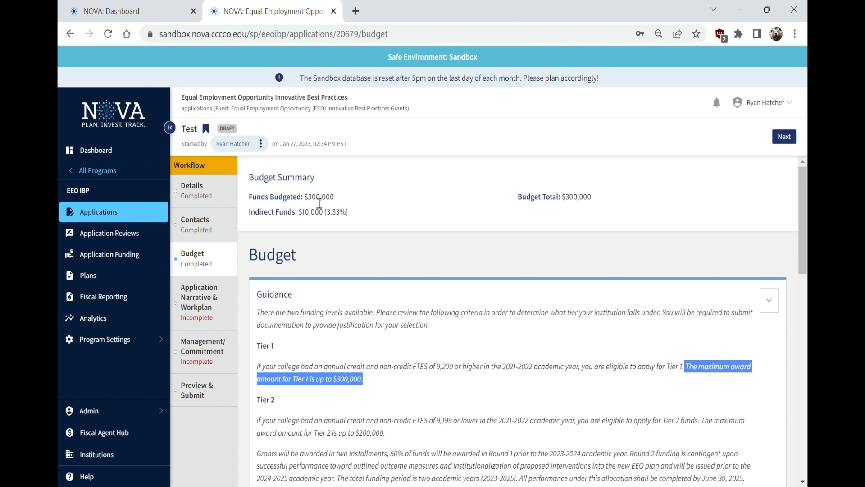
click(213, 307)
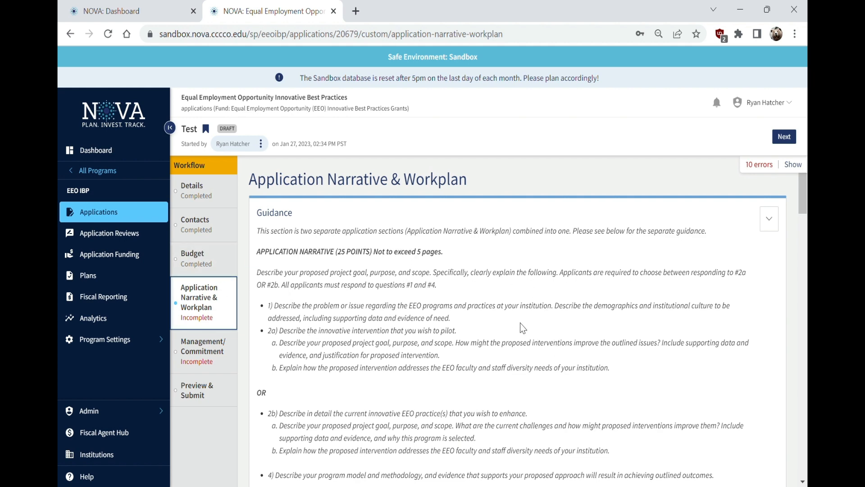
Answer narrative question 1.1 with 'Test'
scroll(513, 320, down, 2)
scroll(508, 318, up, 2)
scroll(586, 349, down, 9)
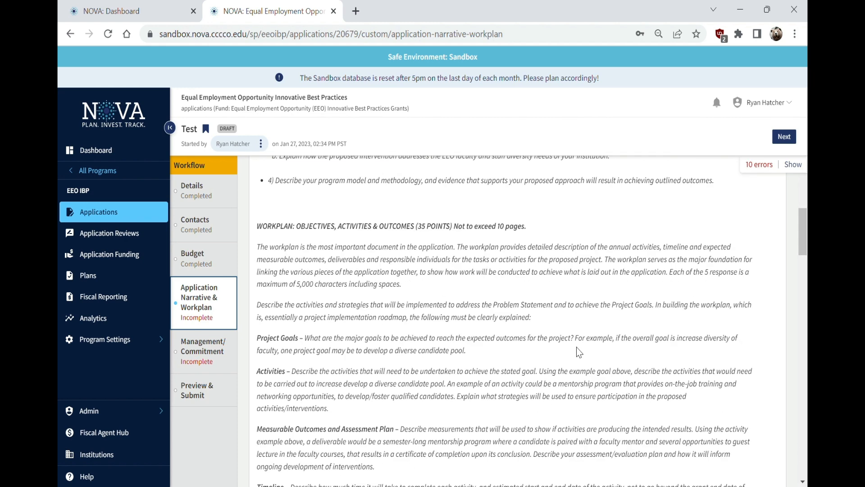
scroll(583, 353, down, 6)
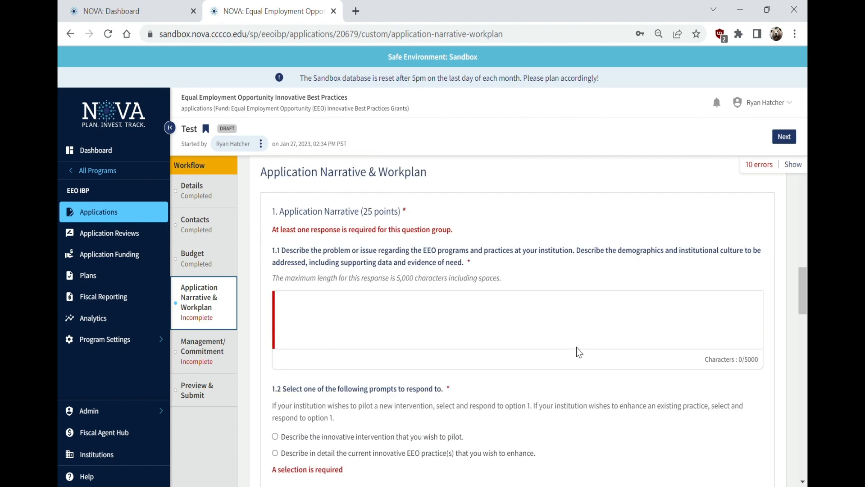
scroll(472, 325, down, 2)
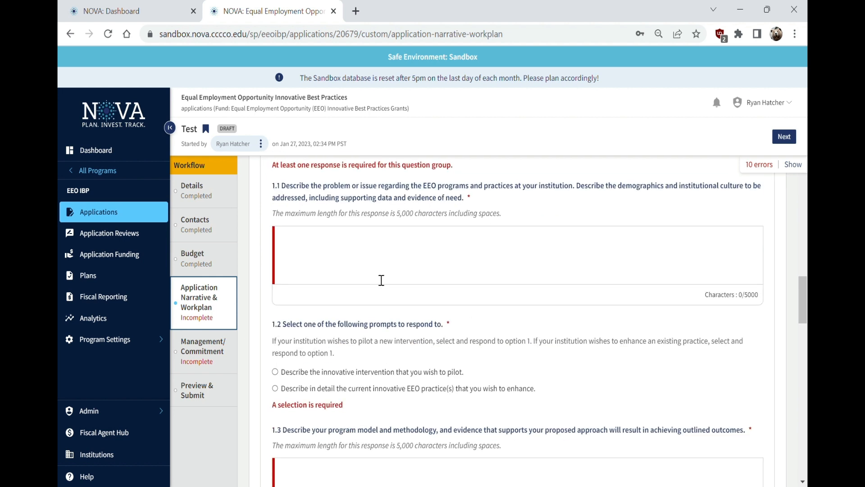
scroll(380, 280, up, 2)
click(357, 342)
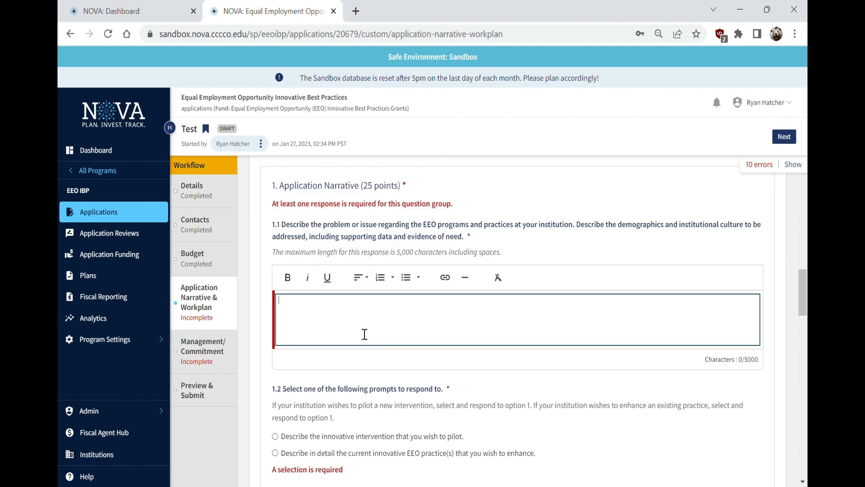
text(Test)
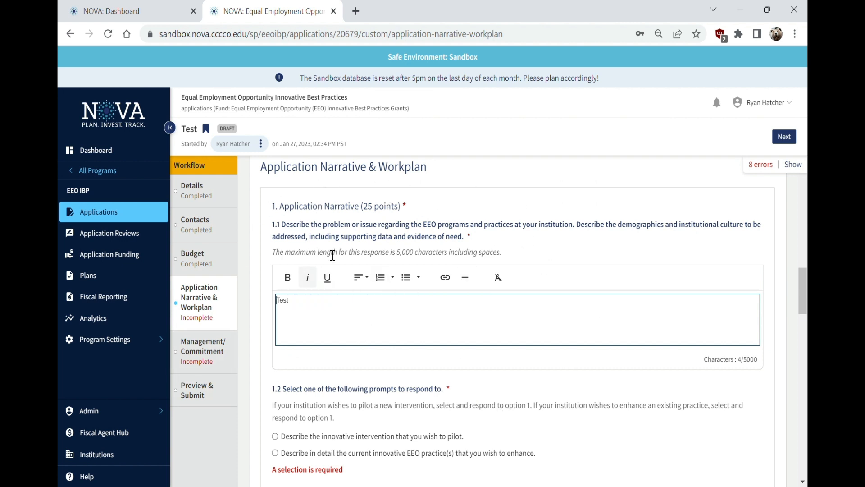
Set question 1.2 to the 'Describe in detail the current innovative EEO practice(s)' prompt
triple_click(310, 414)
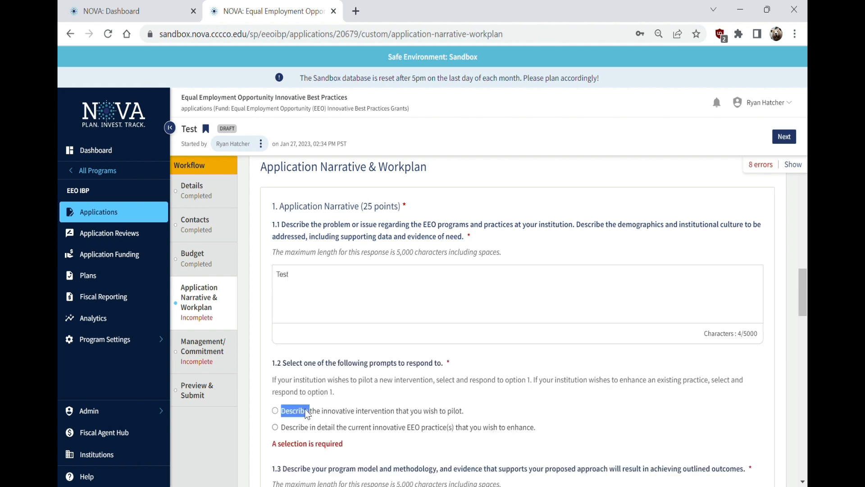
triple_click(309, 396)
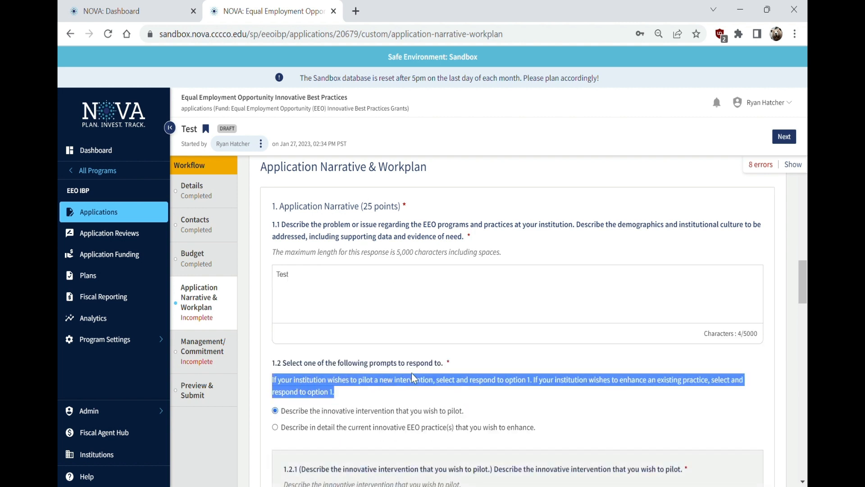
click(368, 283)
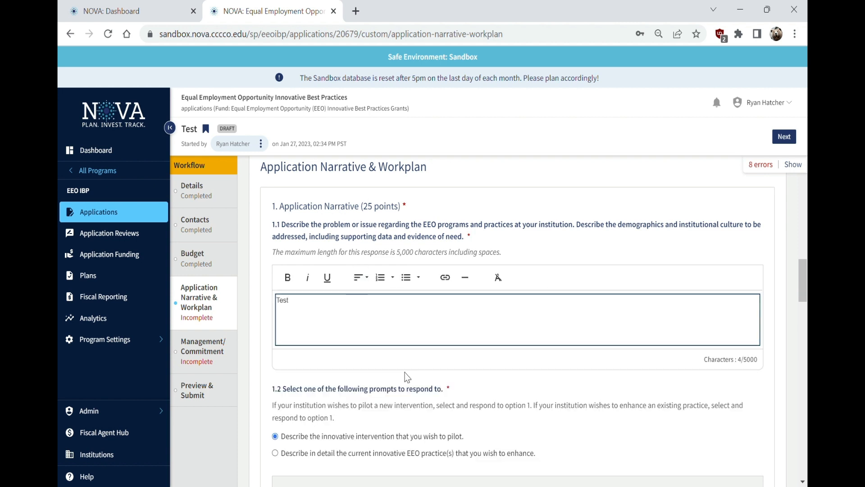
scroll(443, 407, down, 3)
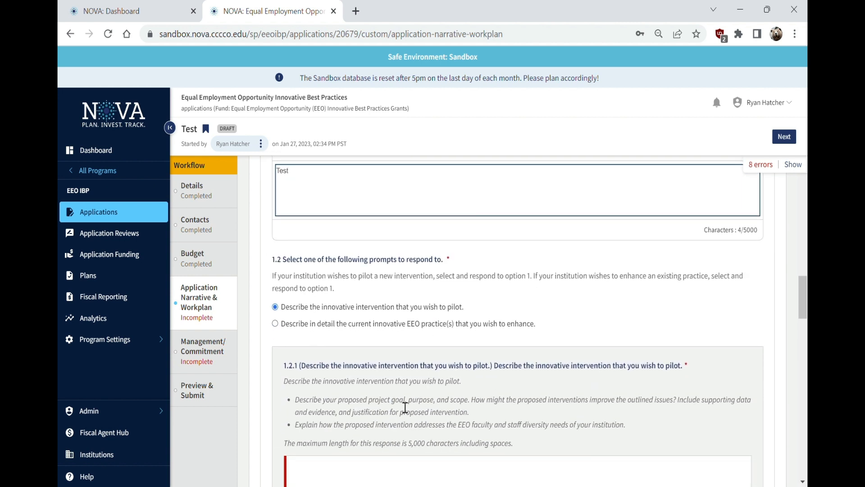
click(323, 324)
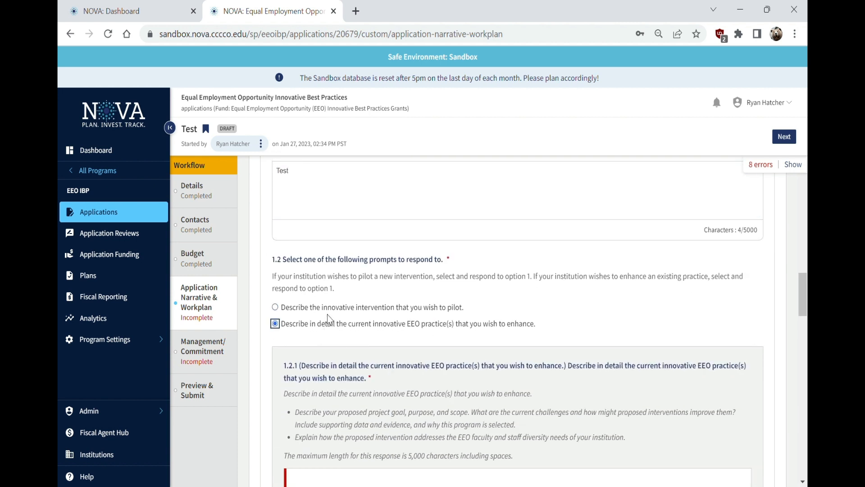
click(330, 309)
click(331, 325)
click(336, 313)
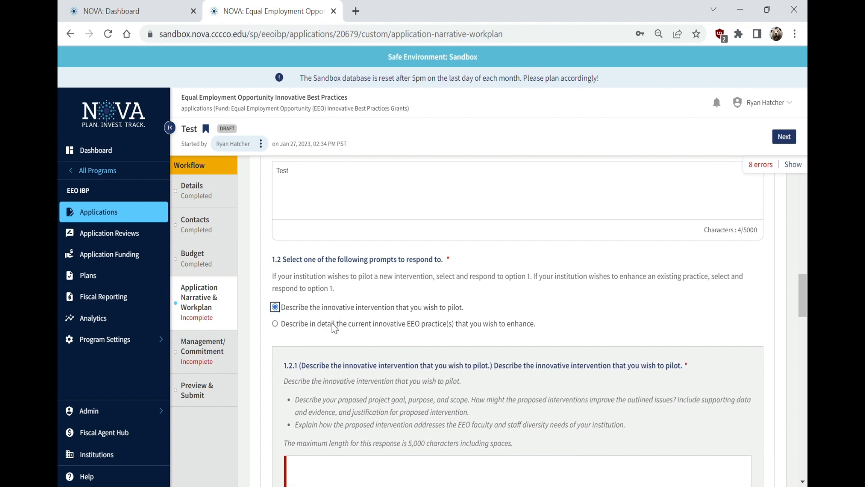
click(334, 325)
scroll(355, 427, down, 3)
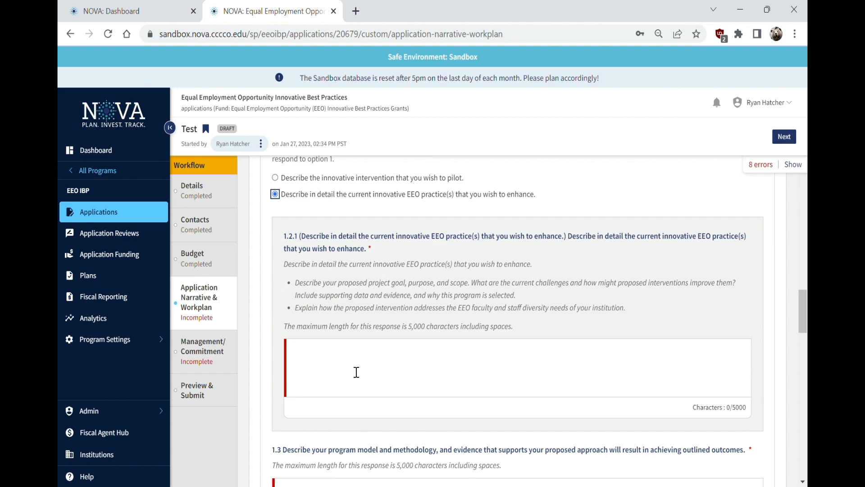
scroll(393, 284, up, 10)
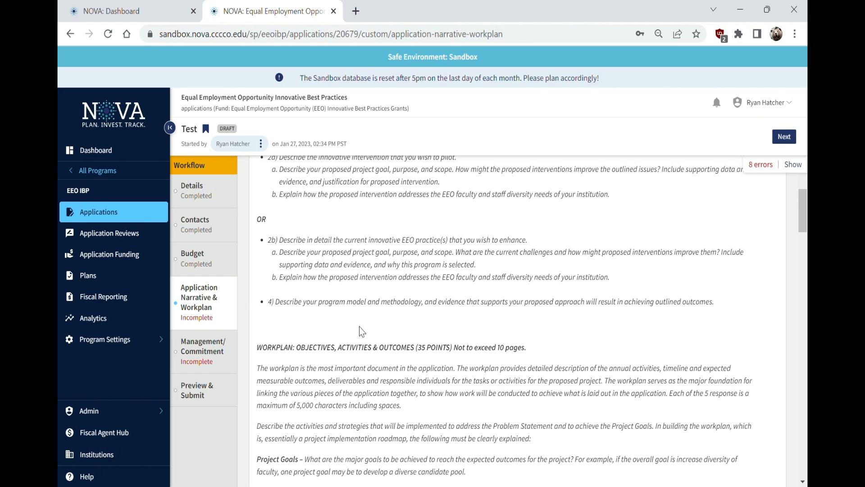
scroll(353, 323, up, 2)
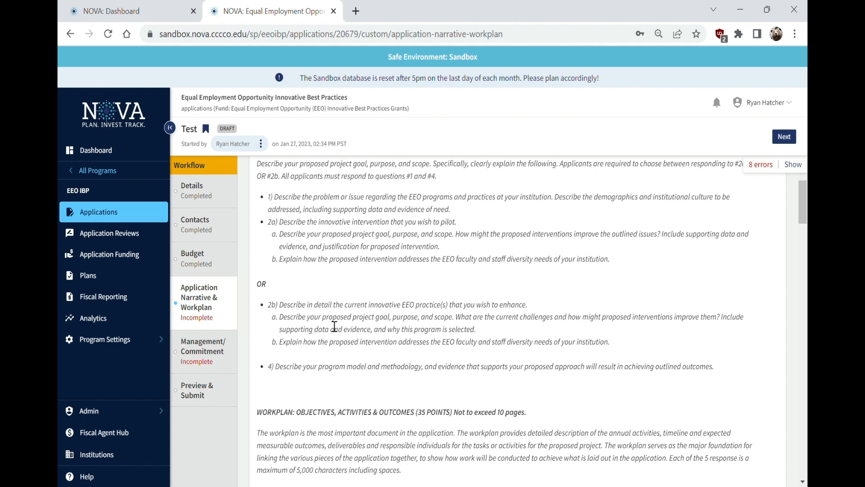
scroll(390, 382, down, 15)
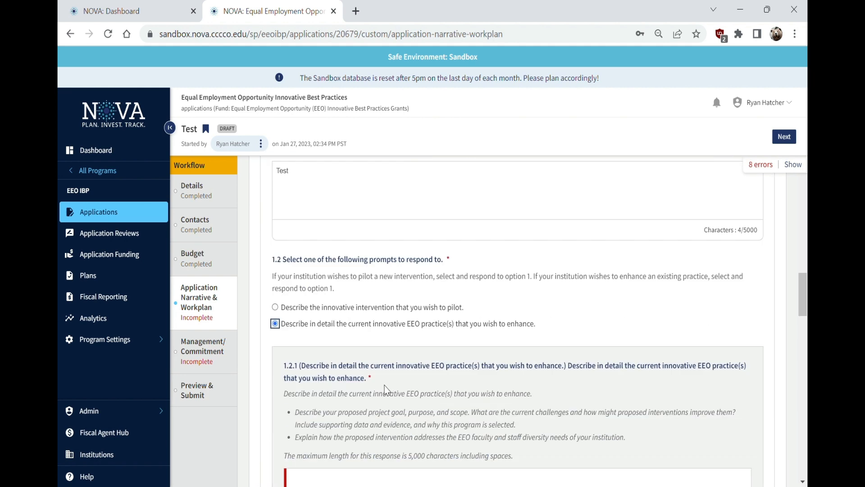
scroll(386, 390, down, 2)
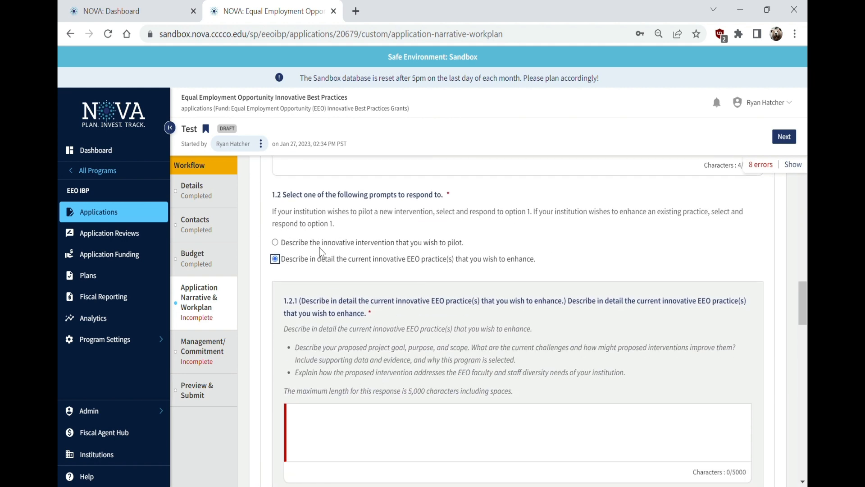
Answer the 1.2.1 response and question 1.3 with 'Test'
click(323, 244)
click(418, 406)
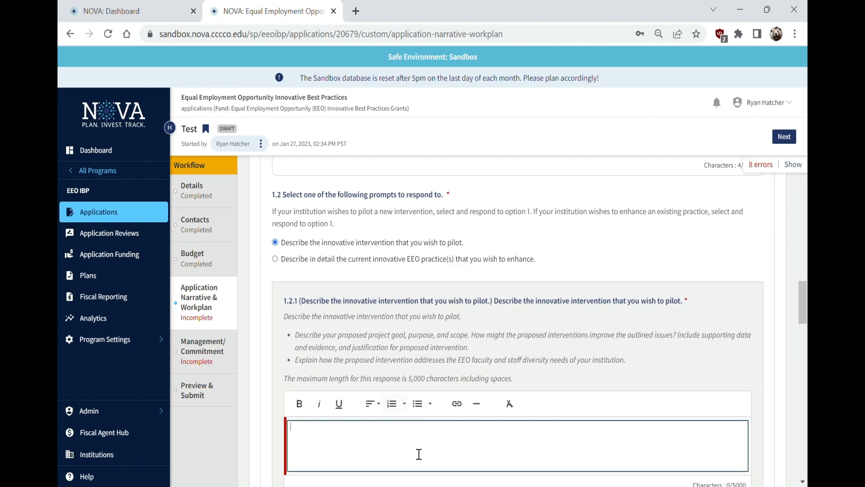
text(Test)
scroll(344, 406, down, 10)
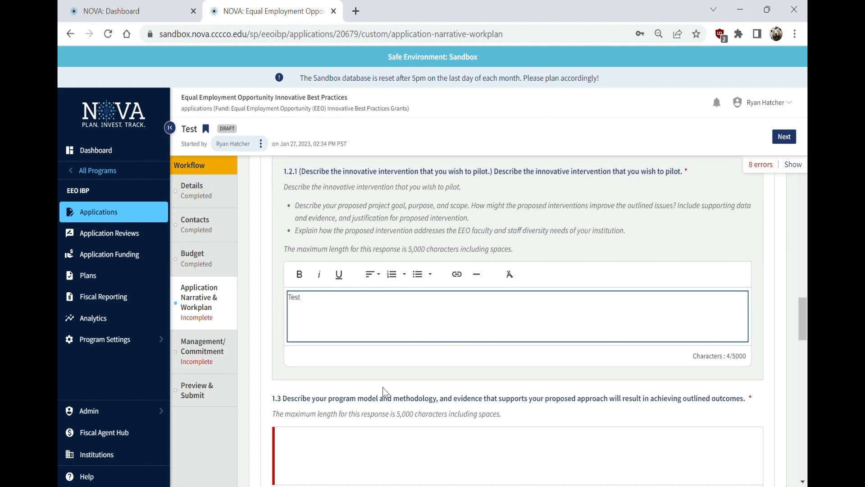
click(314, 252)
text(Test)
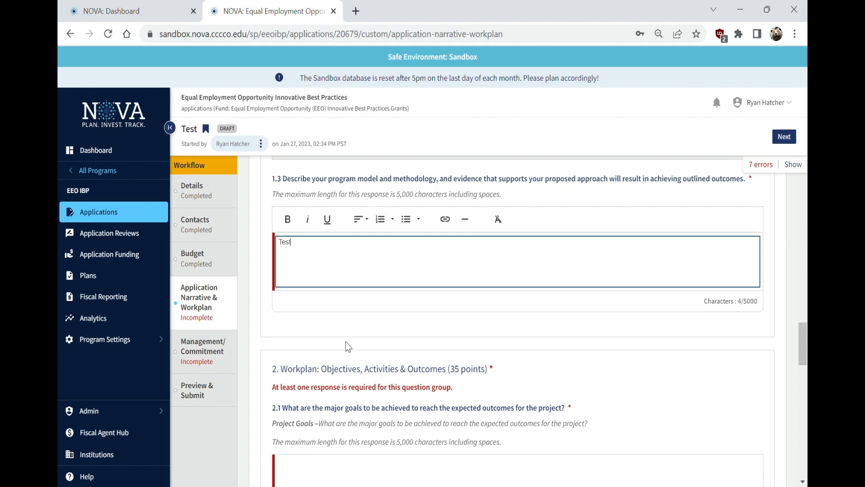
Answer workplan questions 2.1 and 2.2 with 'Test'
scroll(345, 341, down, 4)
click(349, 312)
text(Test)
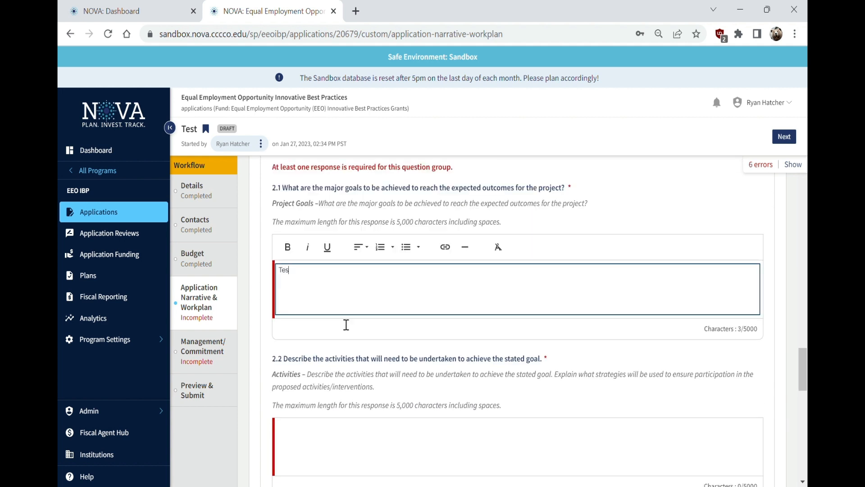
scroll(383, 320, up, 3)
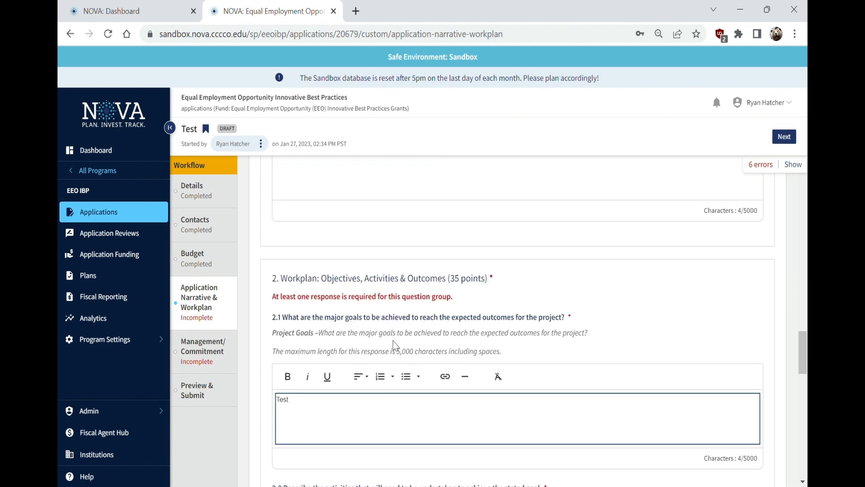
scroll(351, 345, down, 1)
drag(309, 291, 505, 283)
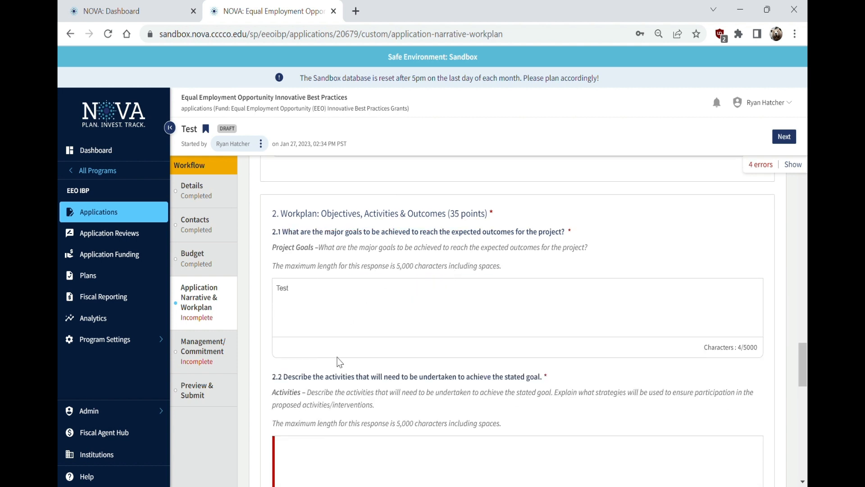
scroll(361, 379, down, 1)
click(345, 393)
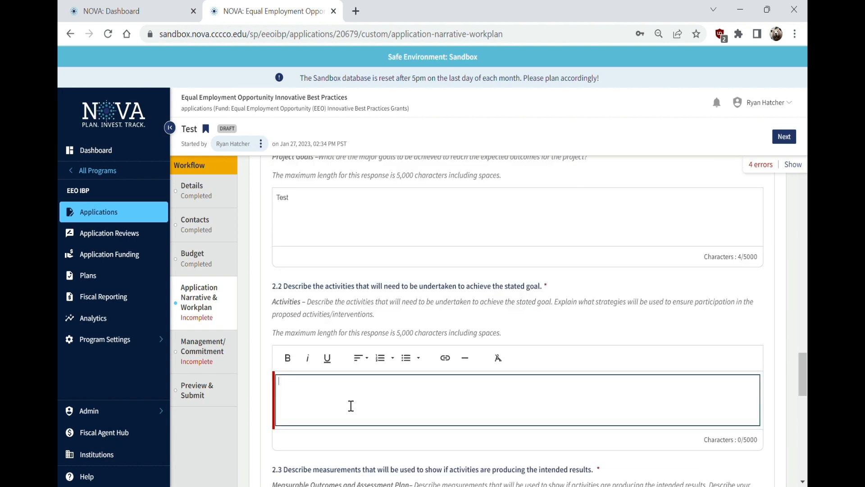
text(Test)
click(499, 361)
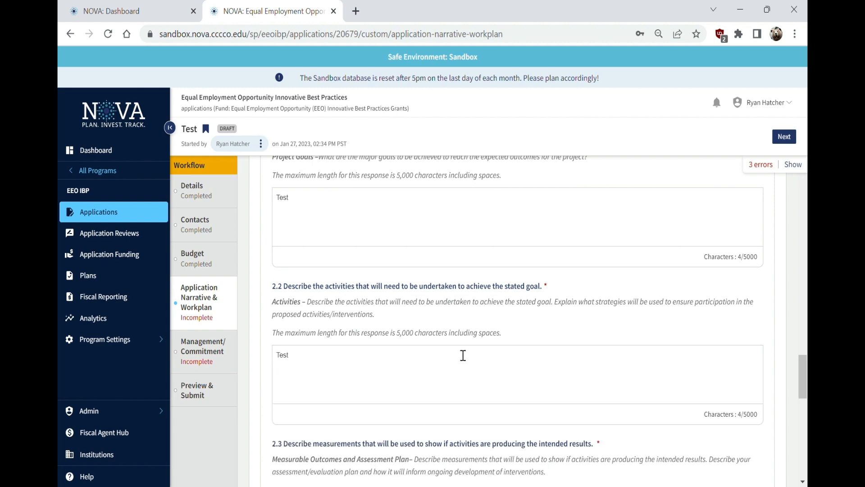
Answer questions 2.3, 2.4 and 2.5 with 'Test' so the step shows Completed
scroll(478, 328, down, 5)
scroll(344, 284, up, 2)
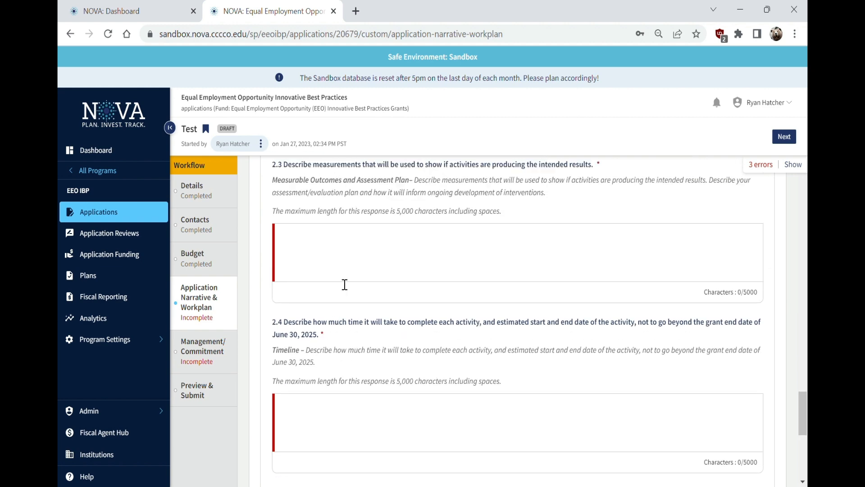
click(321, 347)
text(Test)
scroll(351, 376, down, 2)
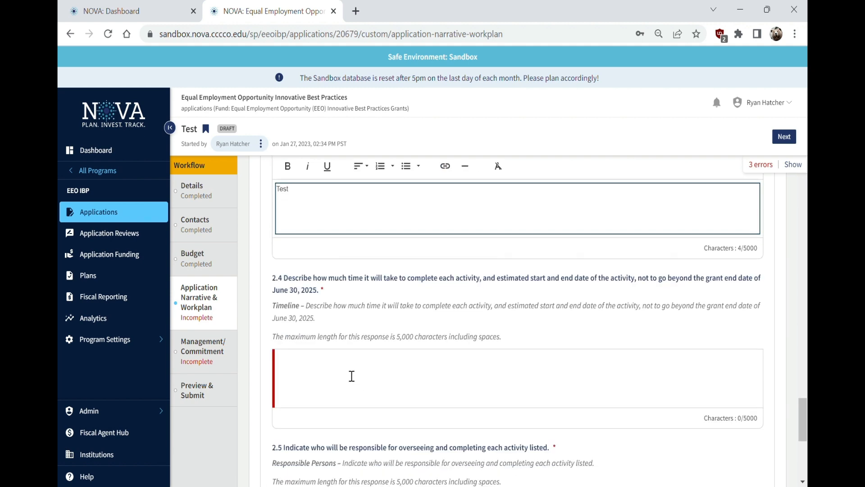
click(340, 375)
text(Test)
scroll(360, 374, down, 3)
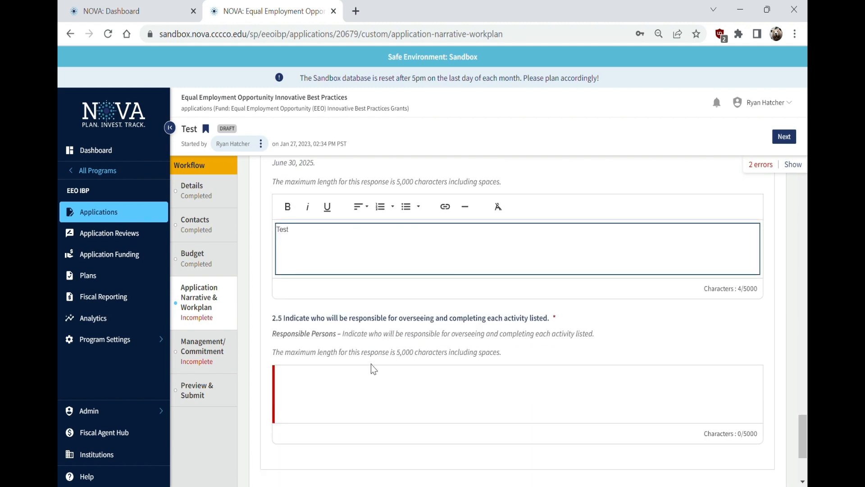
click(321, 396)
text(Test)
scroll(385, 389, down, 3)
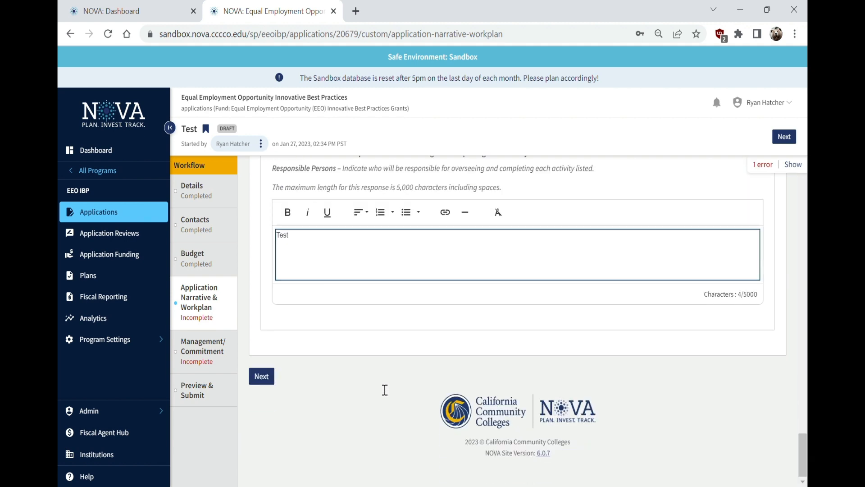
scroll(358, 390, up, 10)
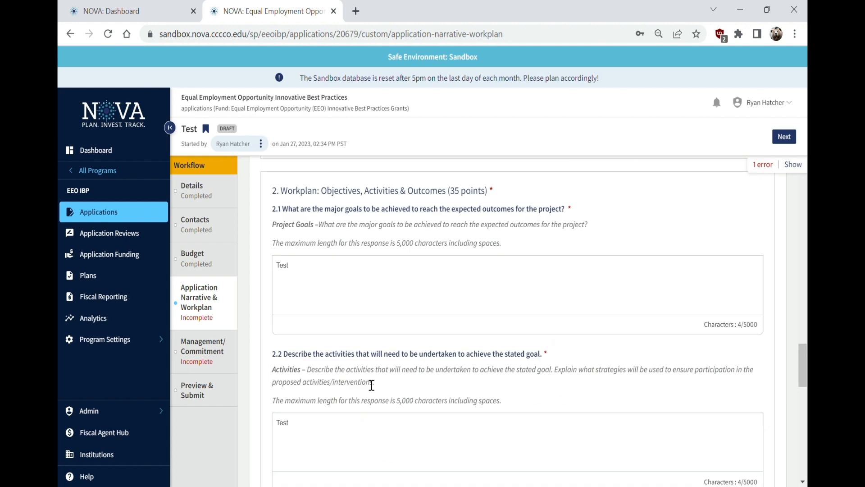
scroll(367, 383, down, 10)
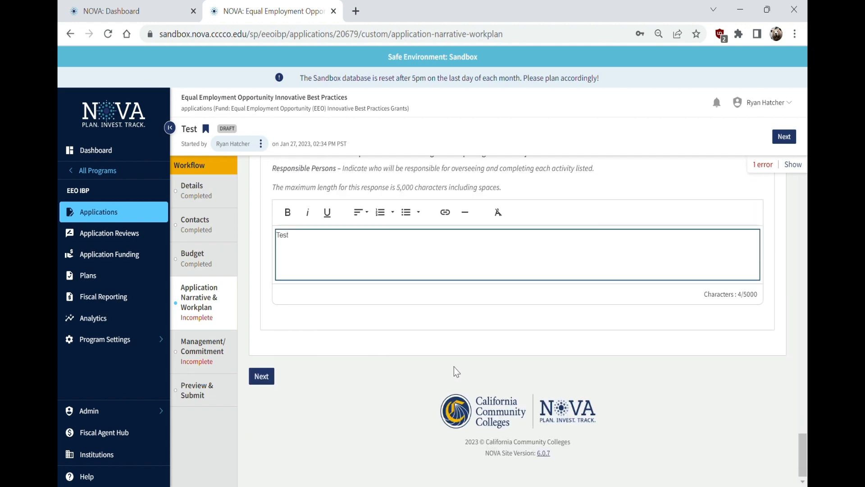
click(470, 350)
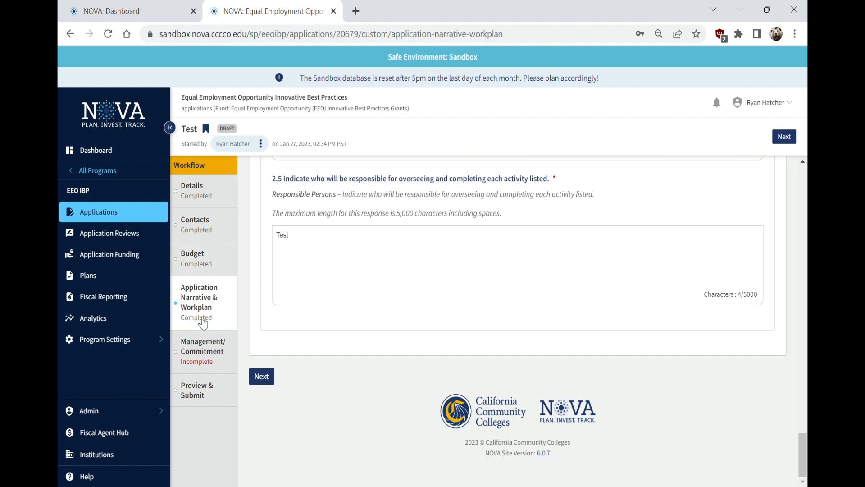
Delete the question 2.5 answer and jump to the required-field error it raises
drag(308, 253, 204, 241)
key(BackSpace)
click(380, 370)
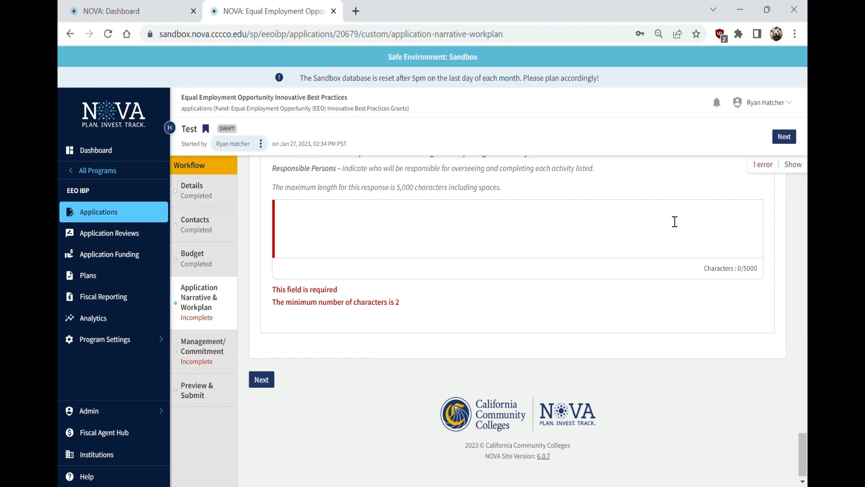
click(796, 166)
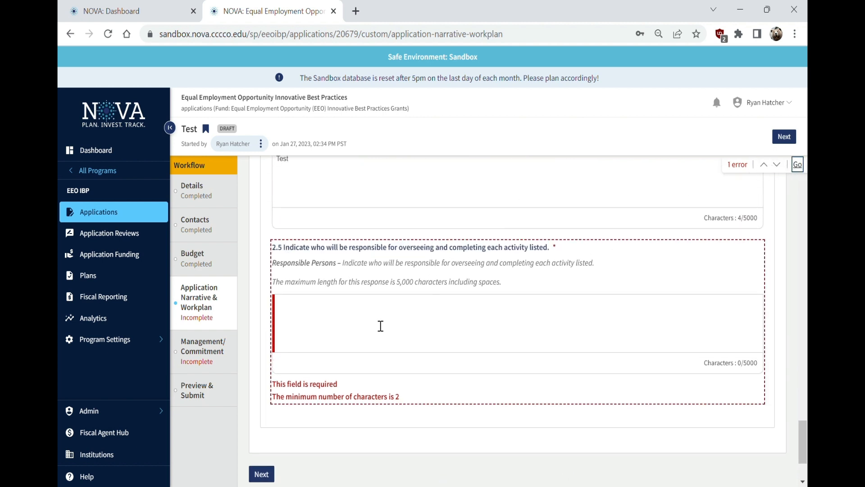
Re-enter the 2.5 answer so Application Narrative & Workplan returns to Completed
click(348, 308)
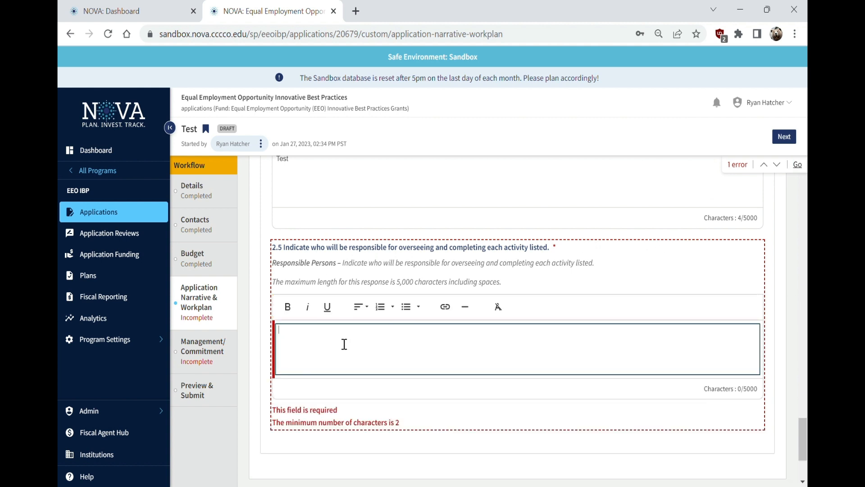
text(Test)
click(326, 411)
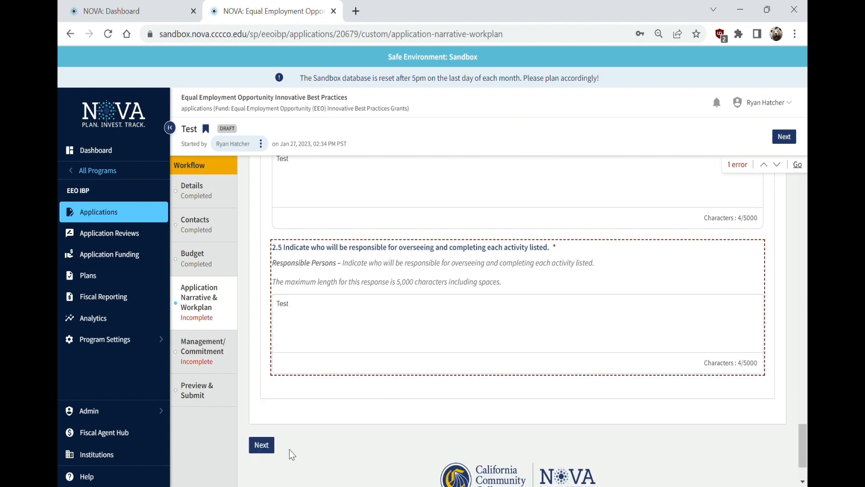
click(212, 345)
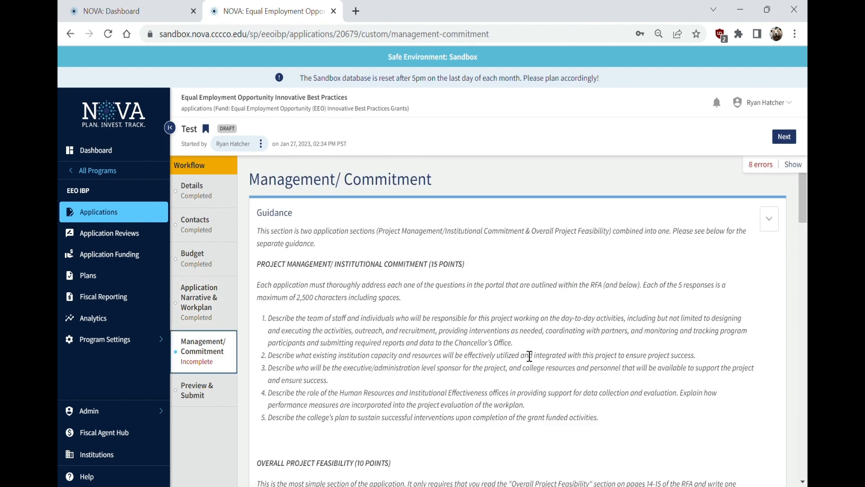
Answer Management/Commitment questions 1.1, 1.2 and 1.3 with 'Test'
scroll(483, 320, down, 5)
scroll(475, 323, down, 3)
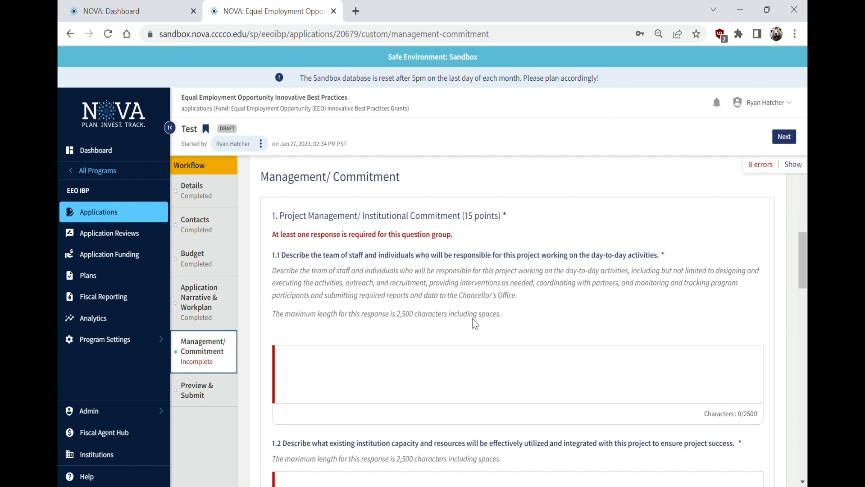
click(361, 369)
text(Test)
scroll(403, 368, down, 5)
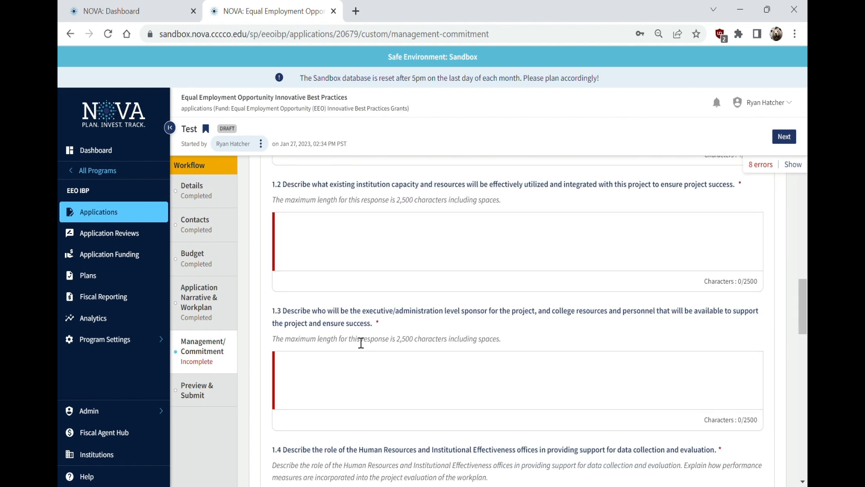
click(356, 259)
text(Test)
click(409, 396)
text(Test)
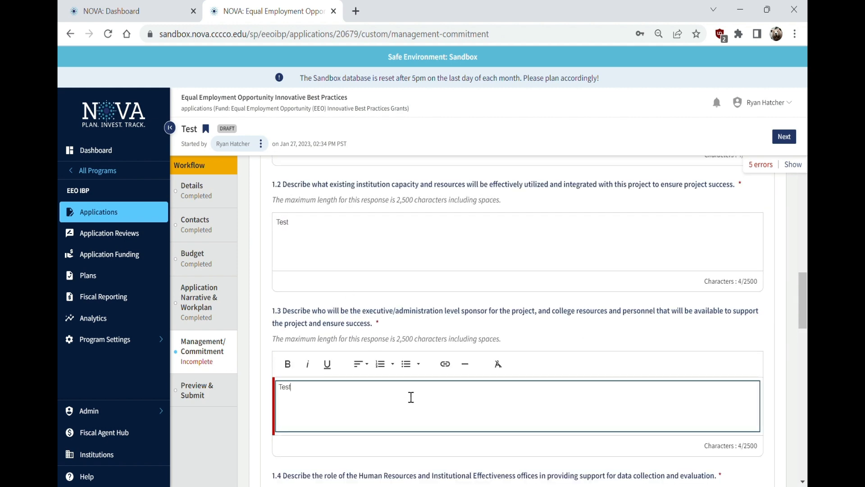
Answer questions 1.4, 1.5 and project feasibility 2.1 with 'Test'
scroll(410, 397, down, 6)
click(334, 241)
text(Test)
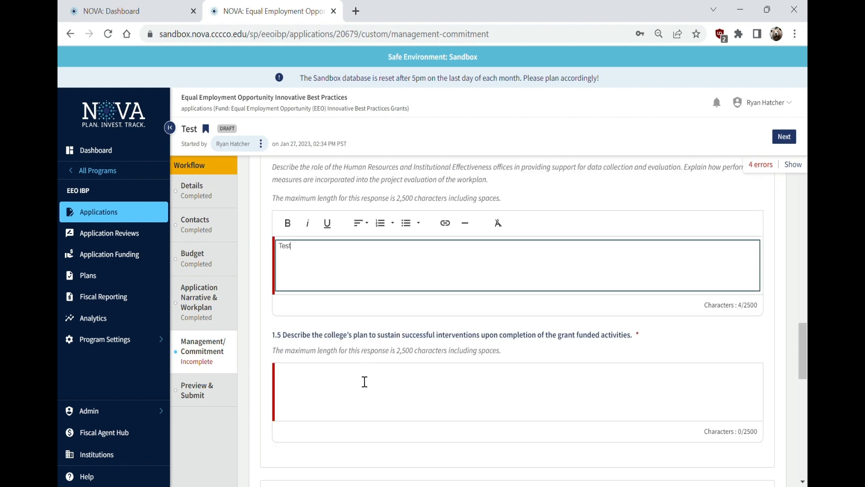
click(363, 381)
text(Test)
scroll(360, 388, down, 4)
scroll(356, 354, down, 4)
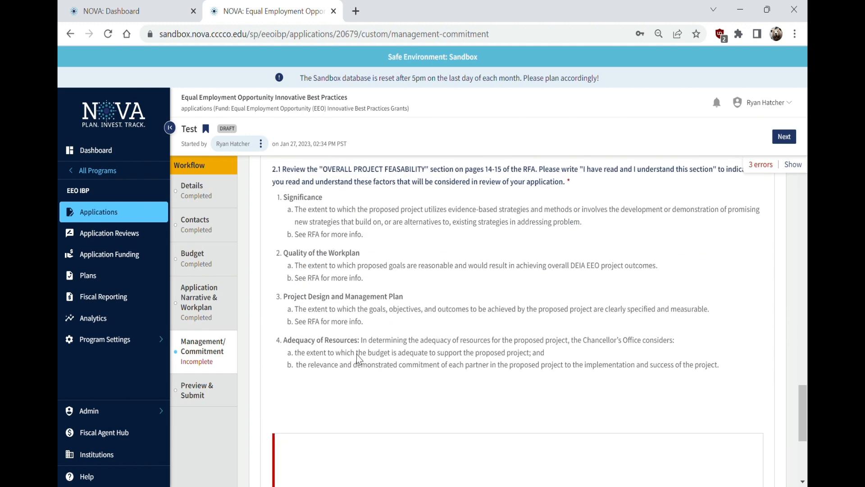
scroll(355, 359, up, 3)
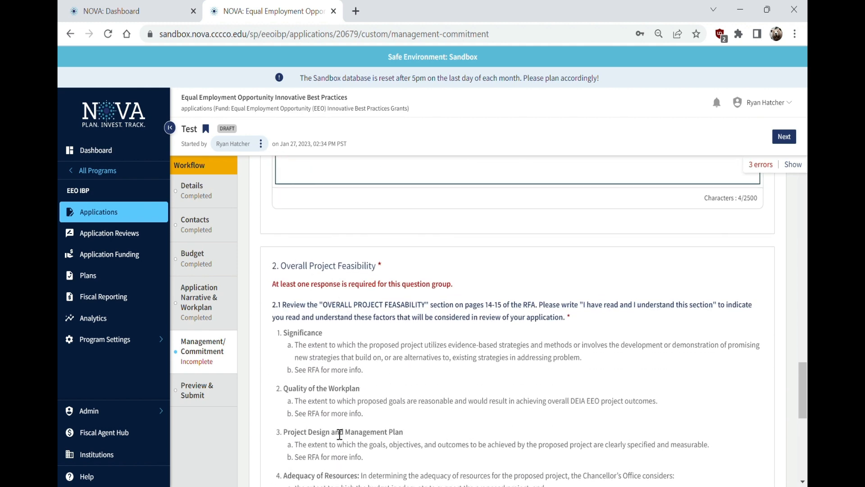
scroll(454, 314, down, 2)
scroll(406, 319, down, 2)
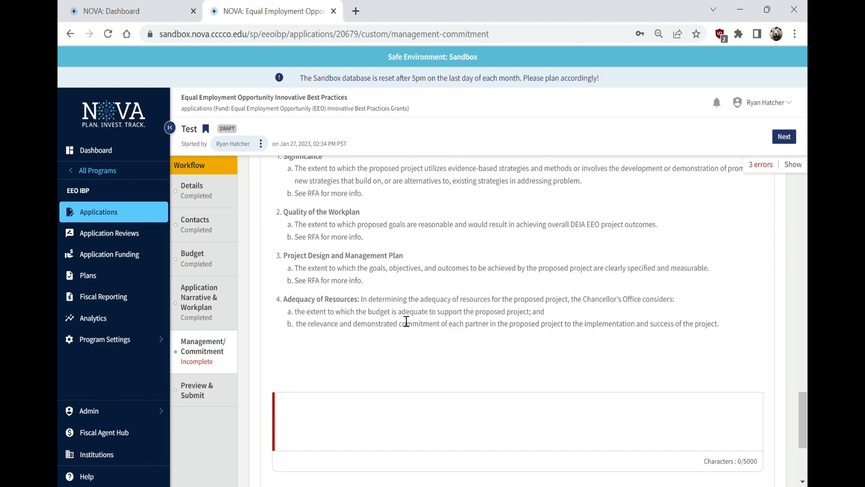
click(311, 395)
text(Test)
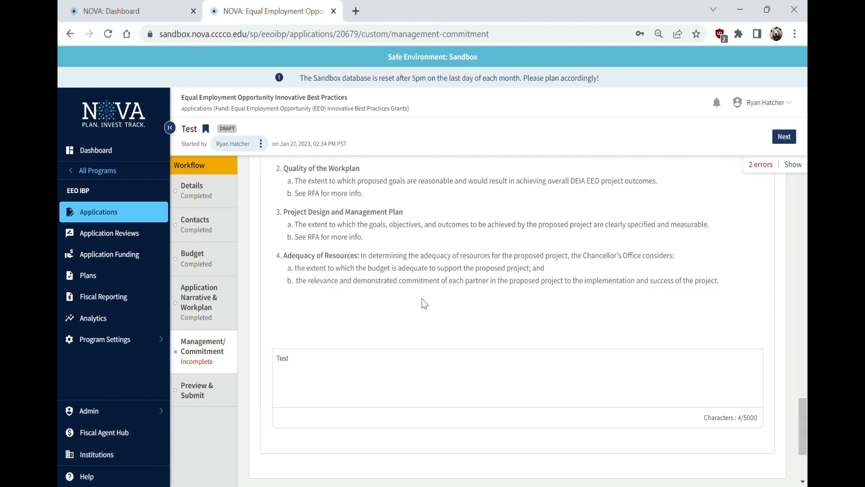
click(220, 402)
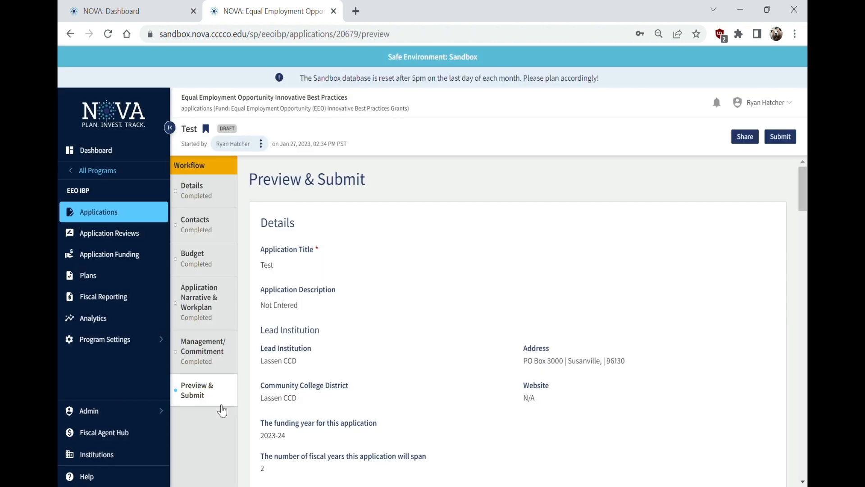
Submit the Test application for review from the Preview & Submit page
click(223, 372)
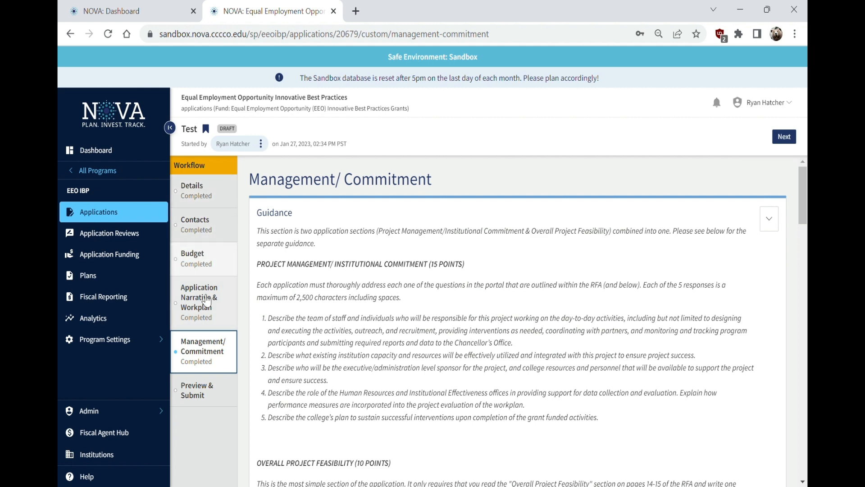
click(198, 395)
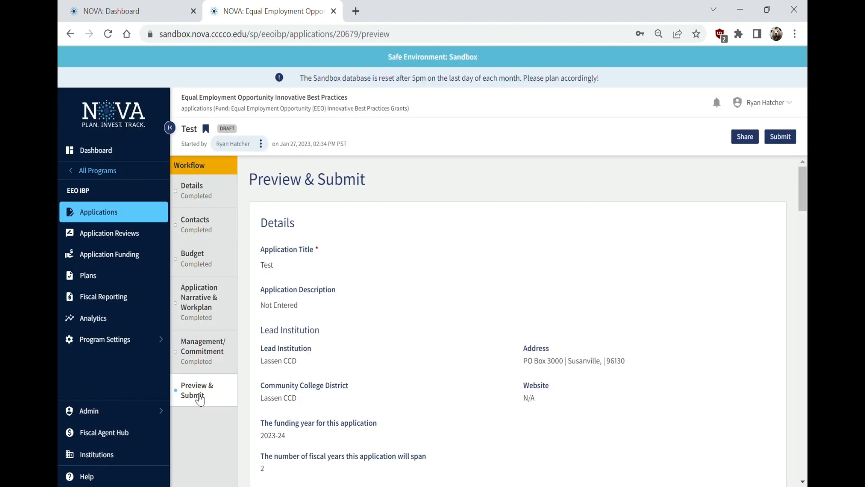
click(200, 399)
click(780, 136)
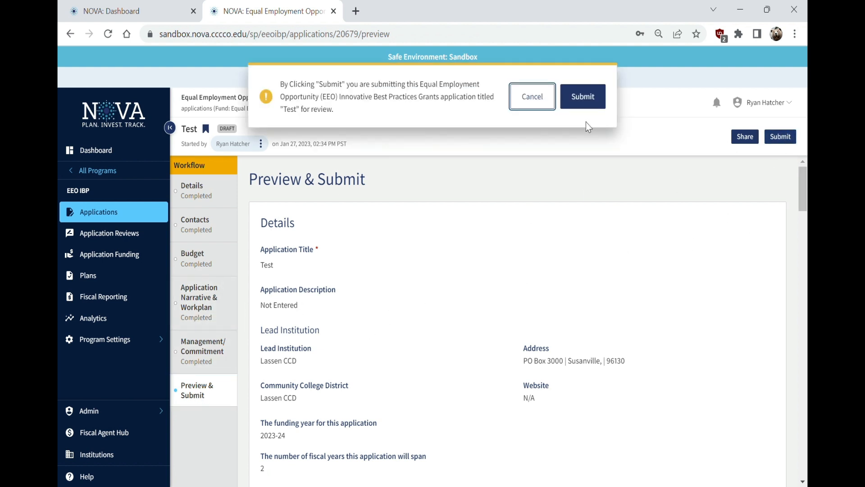
click(586, 96)
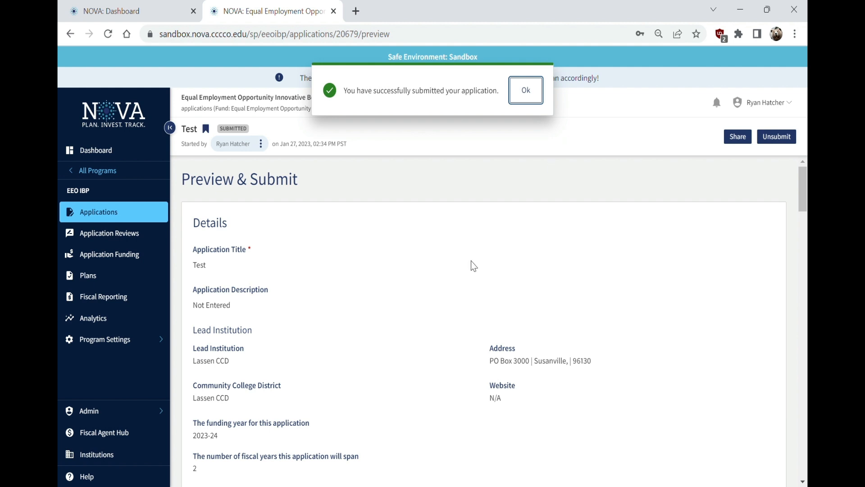
click(533, 100)
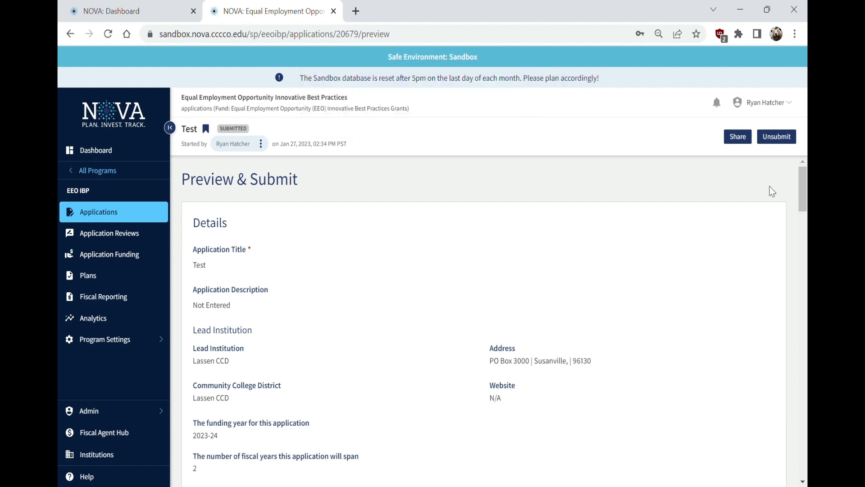
Withdraw the submission, resubmit it, then withdraw it again
click(776, 137)
click(585, 101)
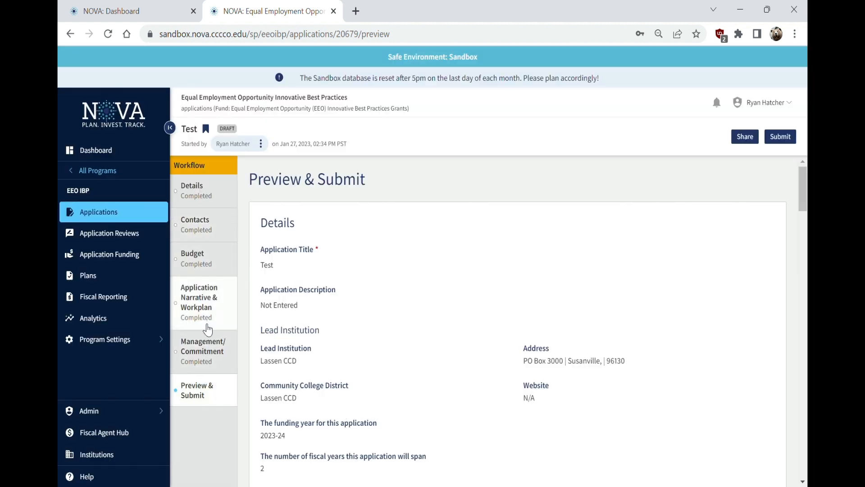
click(780, 135)
click(585, 100)
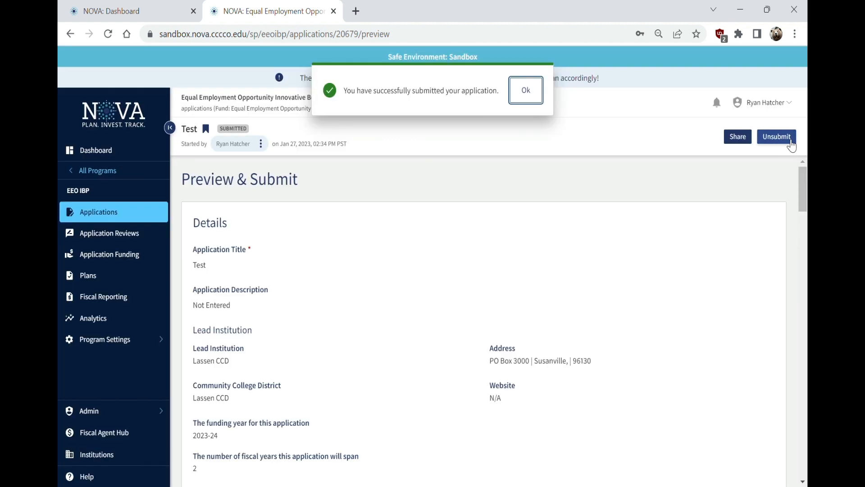
click(786, 138)
click(568, 107)
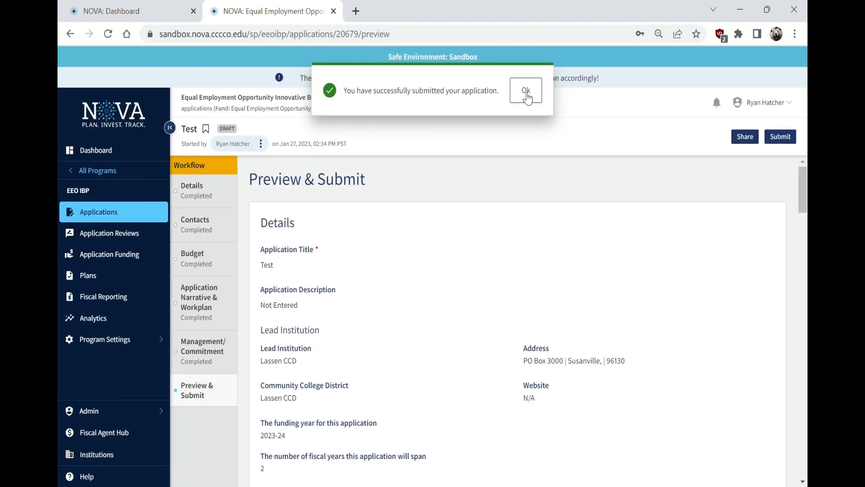
click(524, 91)
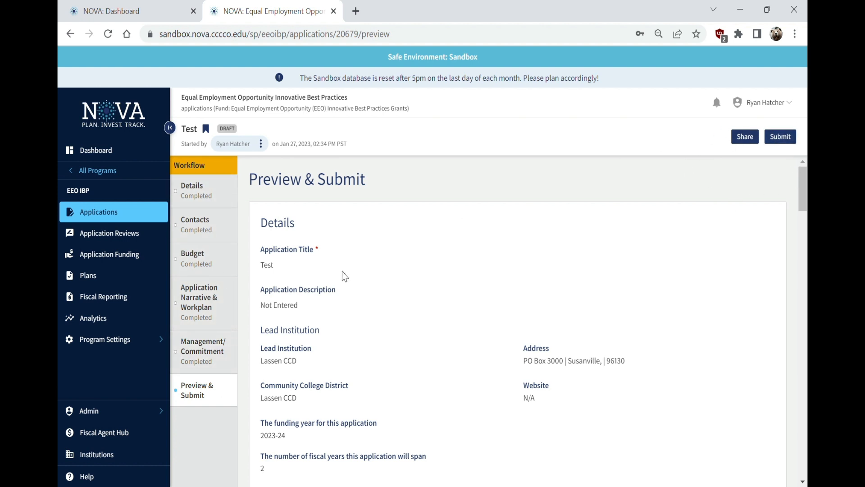
Submit once more, then return the application to DRAFT status
click(781, 137)
click(582, 95)
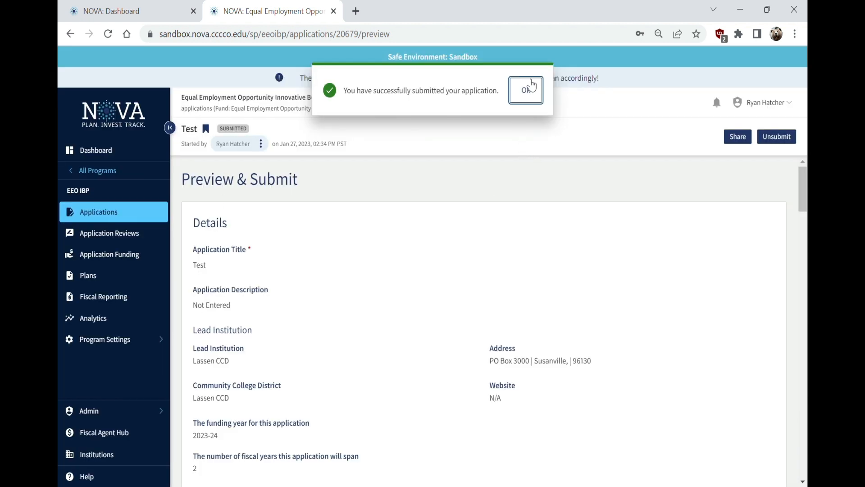
click(526, 90)
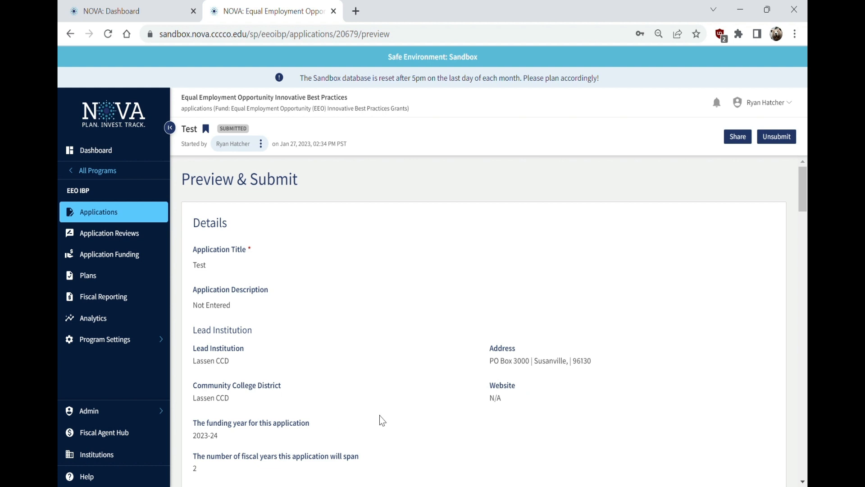
click(781, 144)
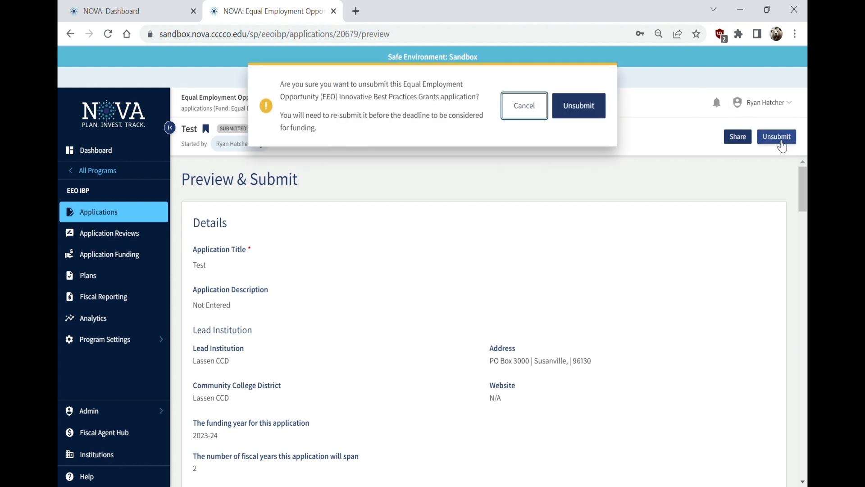
click(585, 112)
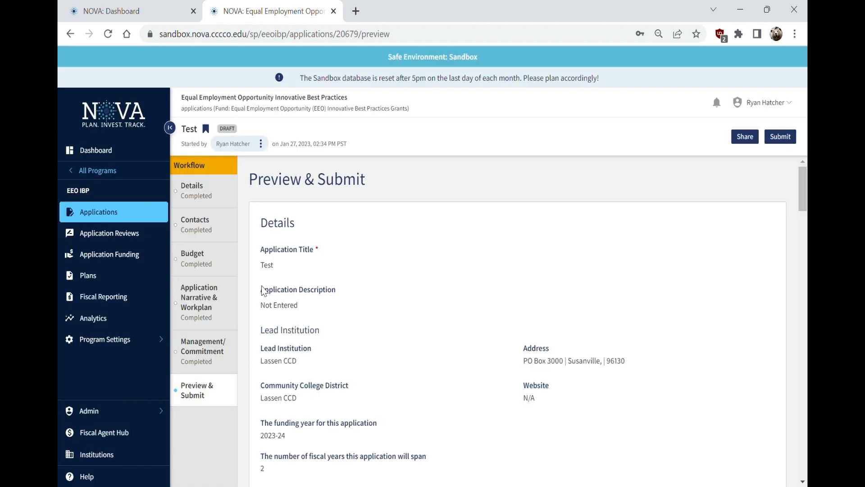
click(213, 324)
Add 'ajdljfals' to narrative answer 1.1, then check the Budget, Contacts and Management/Commitment sections
scroll(451, 342, down, 5)
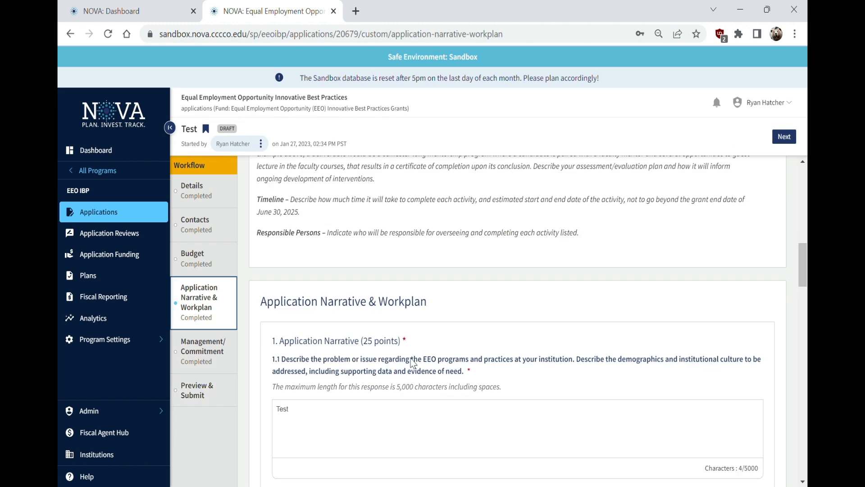
click(316, 425)
text(ajdljfalsdjfa)
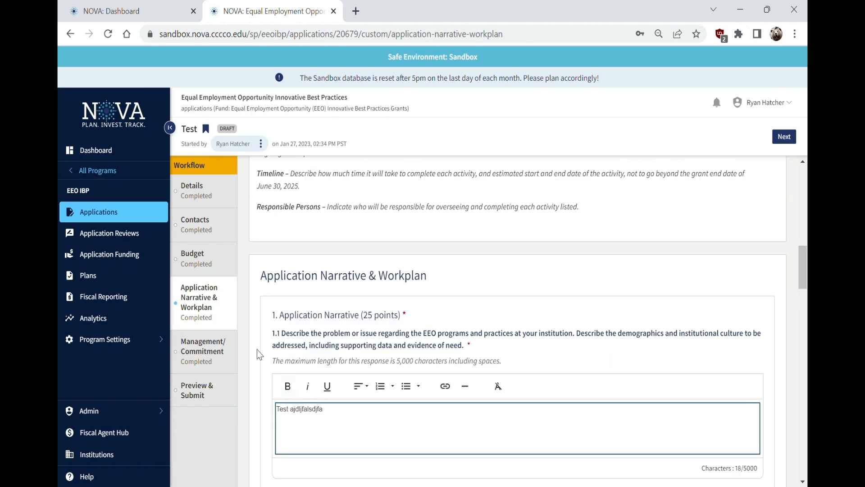
click(208, 260)
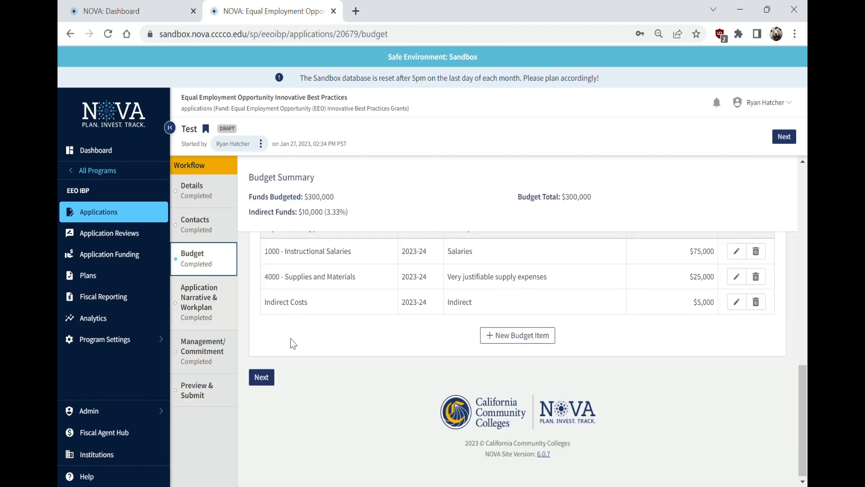
click(198, 224)
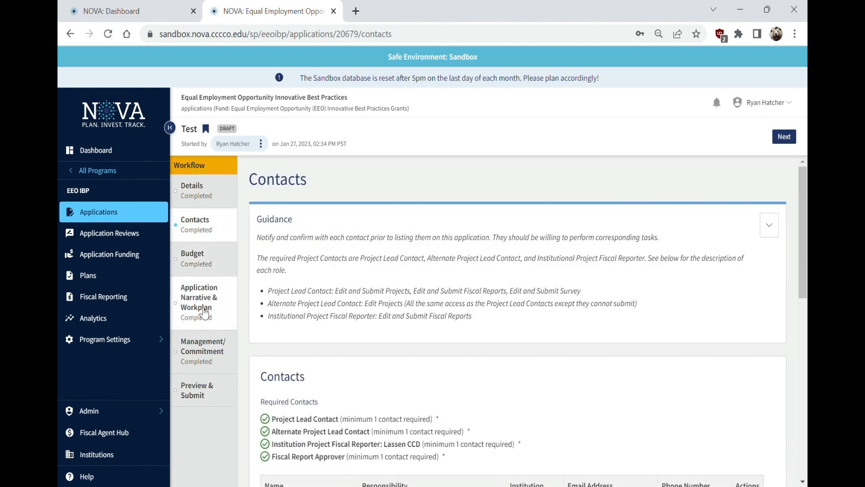
click(200, 305)
click(210, 356)
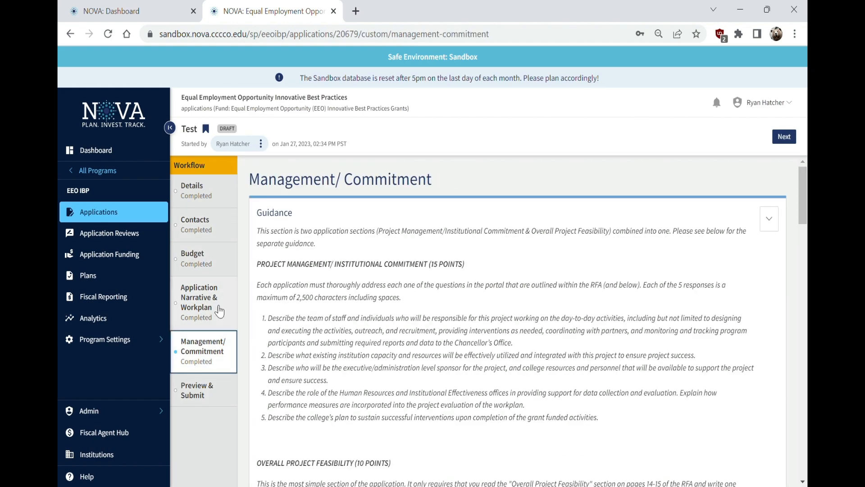
Back in Application Narrative & Workplan, revisit narrative answers 1.1 and 2.1 project goals
click(200, 303)
scroll(374, 358, down, 7)
scroll(374, 358, down, 2)
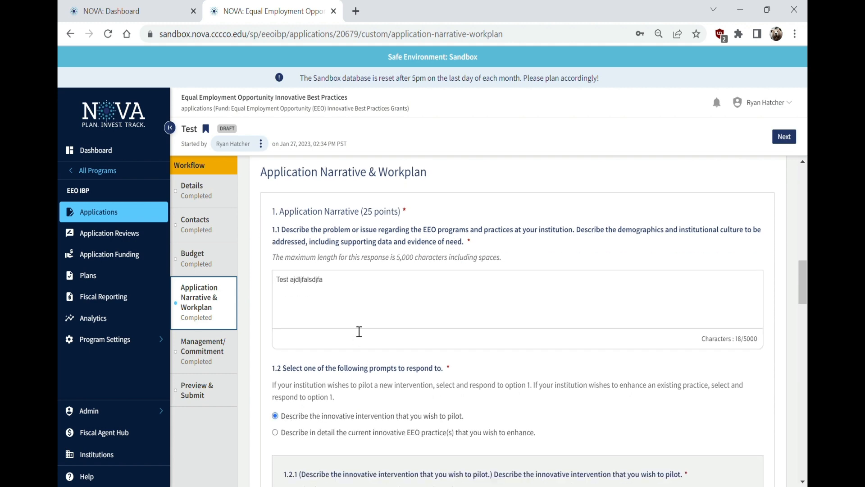
click(359, 292)
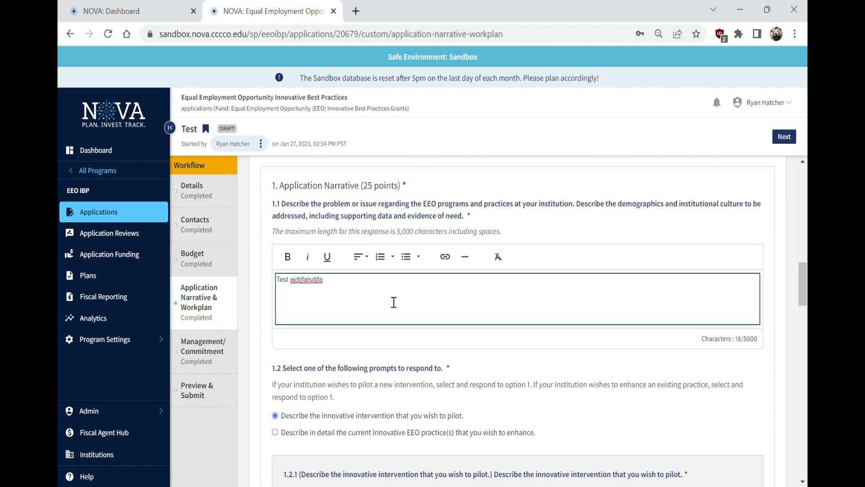
scroll(381, 324, down, 15)
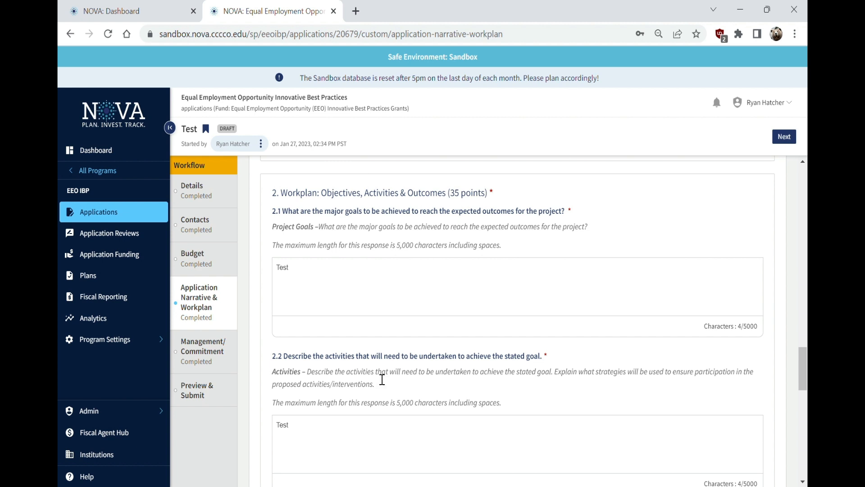
click(339, 283)
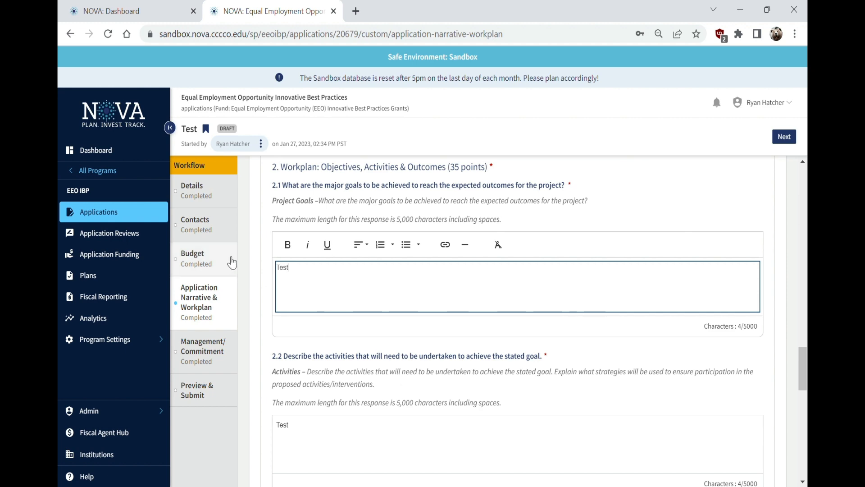
Recheck Budget and a Management/Commitment answer, then return to Preview & Submit
click(217, 256)
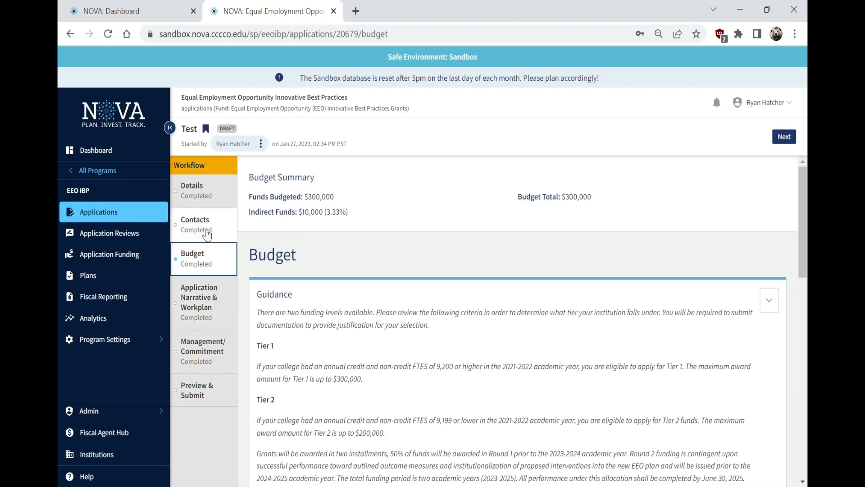
click(216, 356)
scroll(498, 323, down, 15)
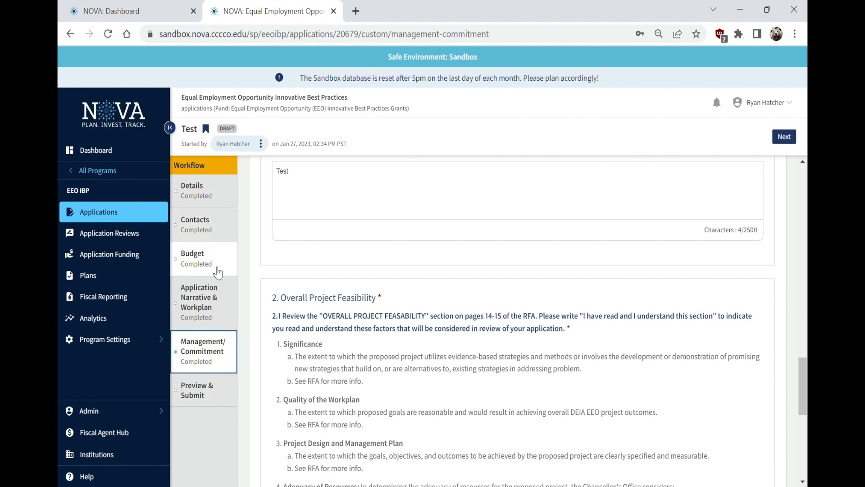
click(365, 198)
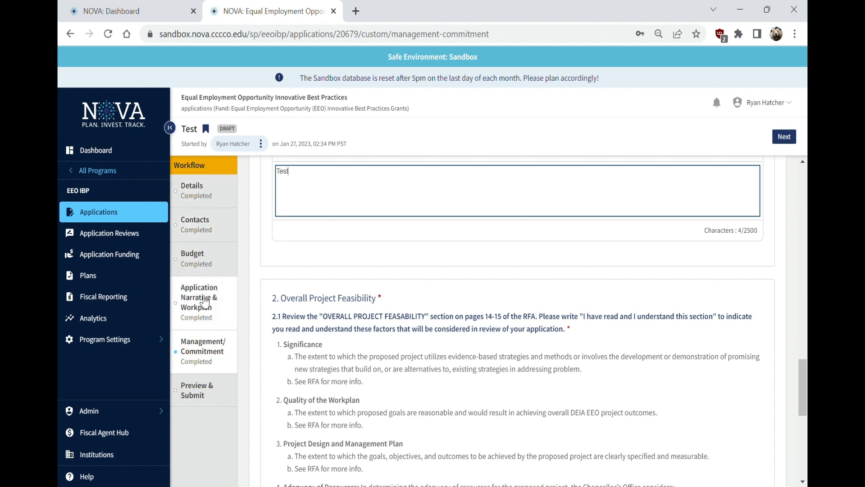
click(203, 390)
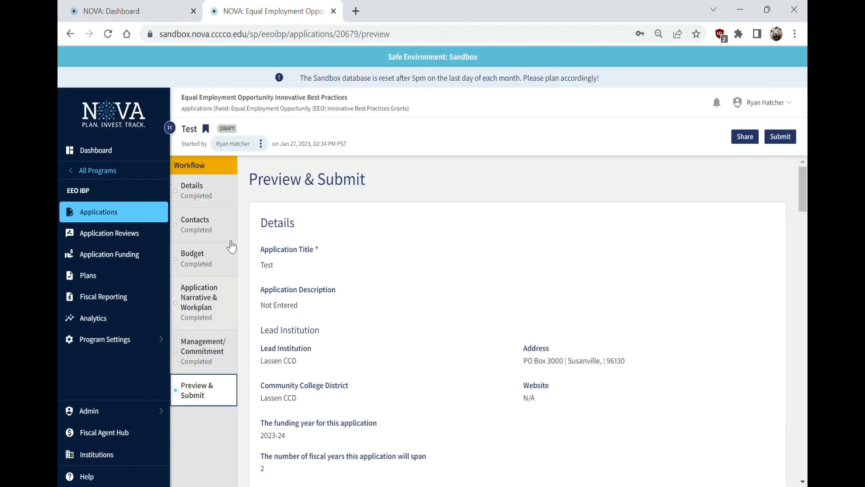
Submit and confirm the Test application, dismiss the success message, then go to the NOVA Help Desk
click(793, 137)
click(582, 96)
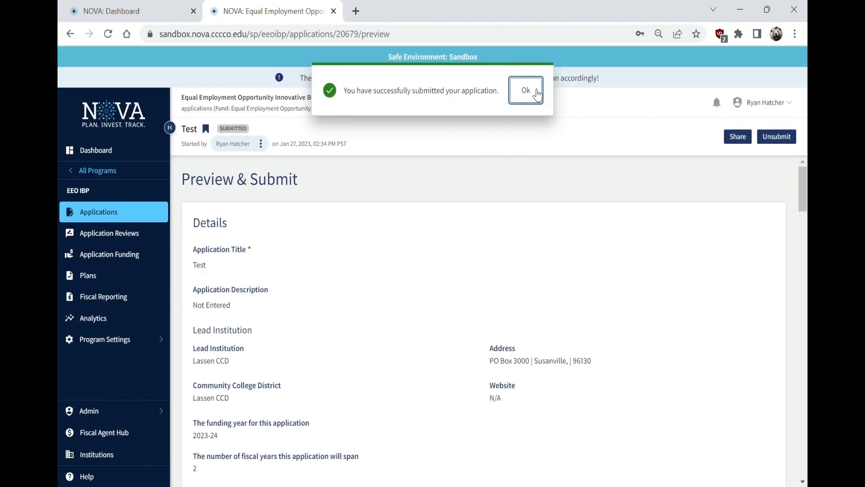
click(523, 90)
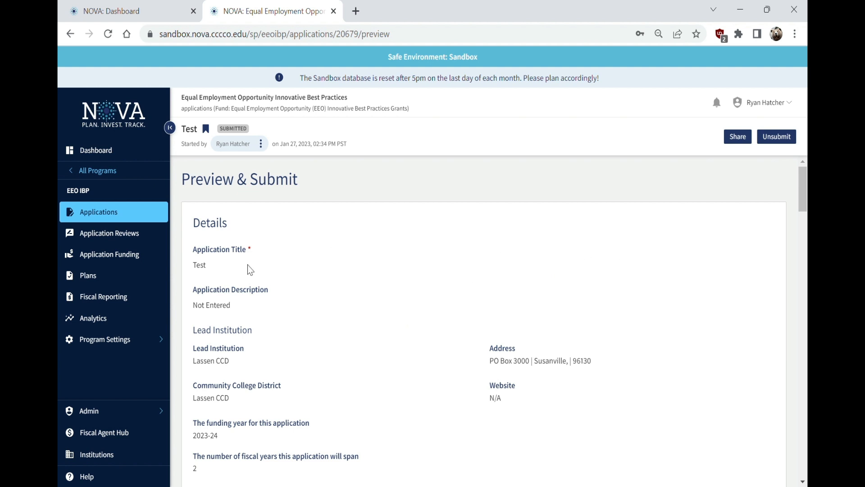
click(108, 477)
Look through the NOVA Support Request form in its new tab, then return to the NOVA Help Desk tab
click(536, 199)
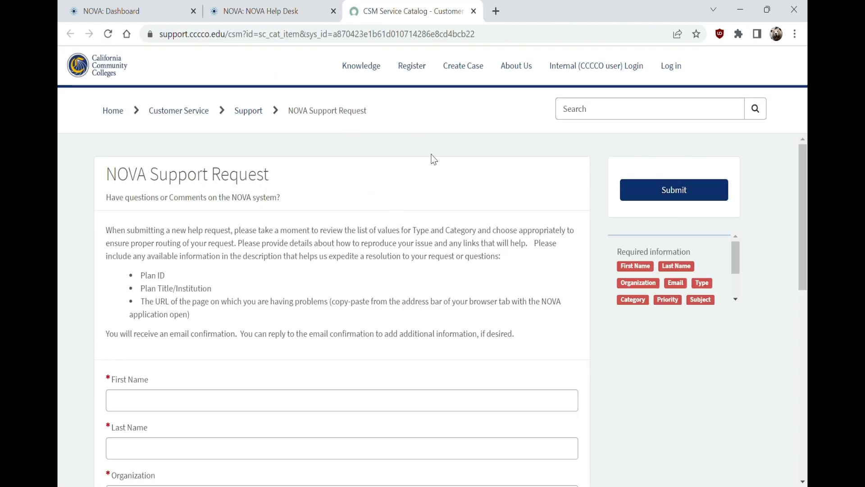
scroll(399, 270, down, 10)
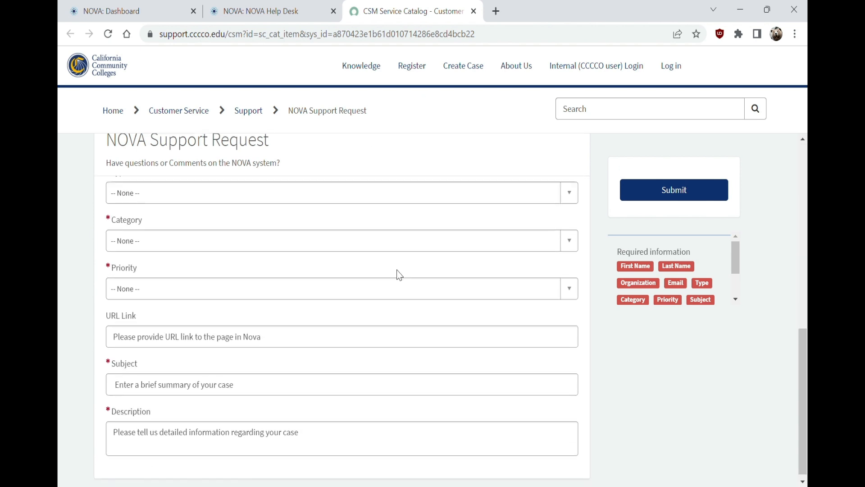
scroll(398, 270, up, 10)
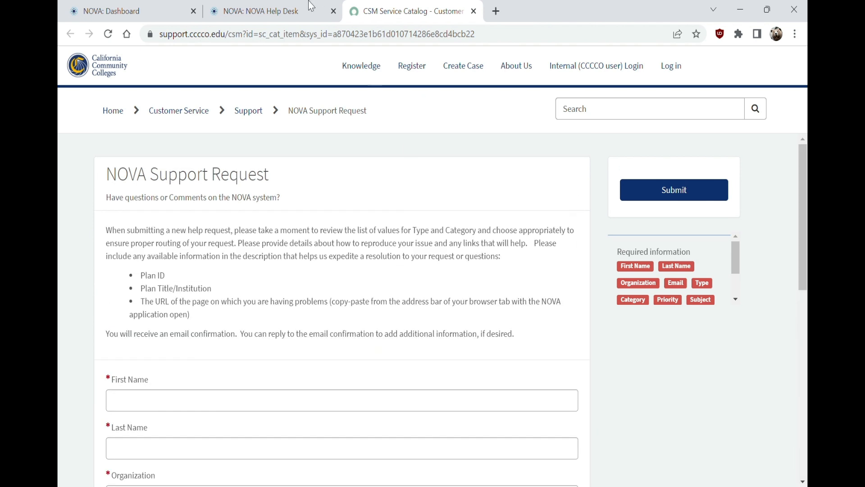
click(284, 10)
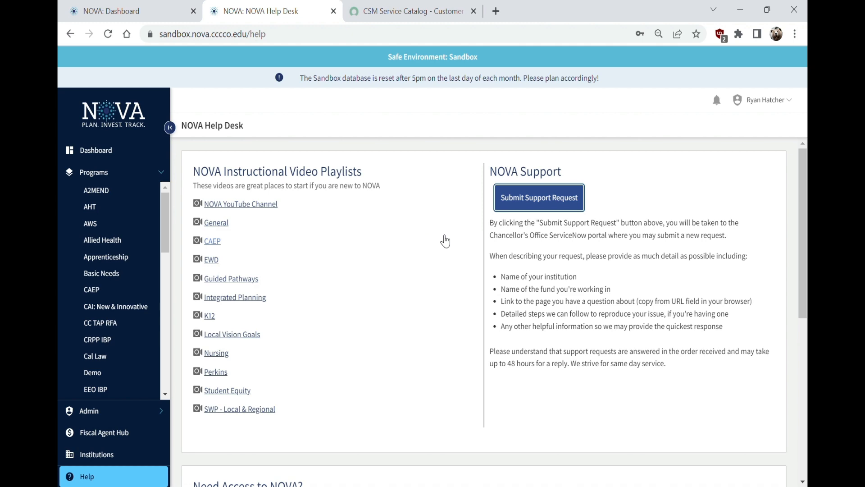